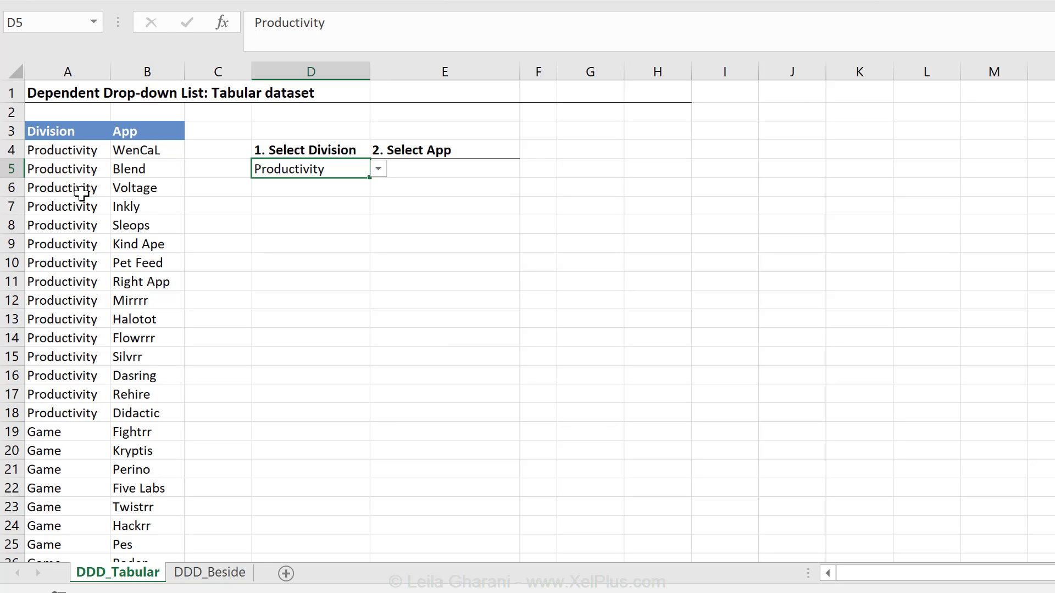
- Review the Division and App dataset and the choices in the division drop-down in D5, keeping Productivity selected
scroll(68, 329, down, 6)
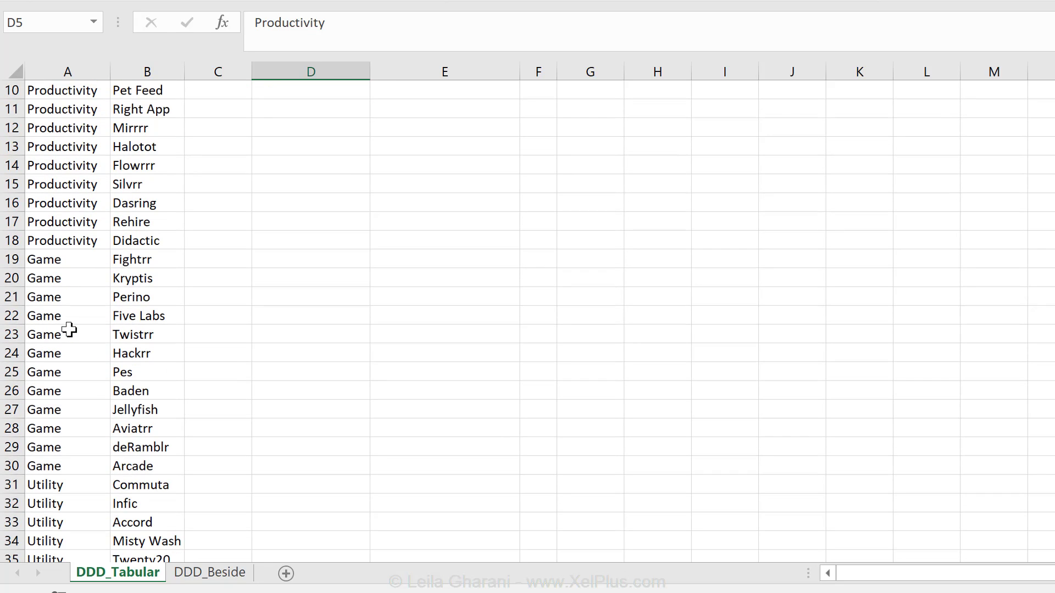
scroll(68, 329, down, 2)
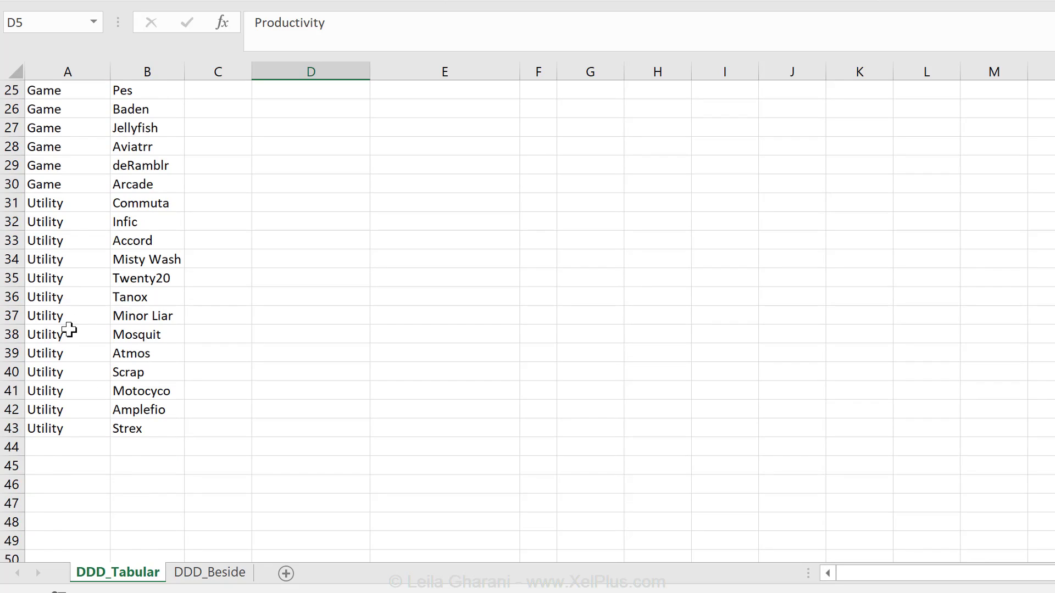
scroll(68, 329, up, 8)
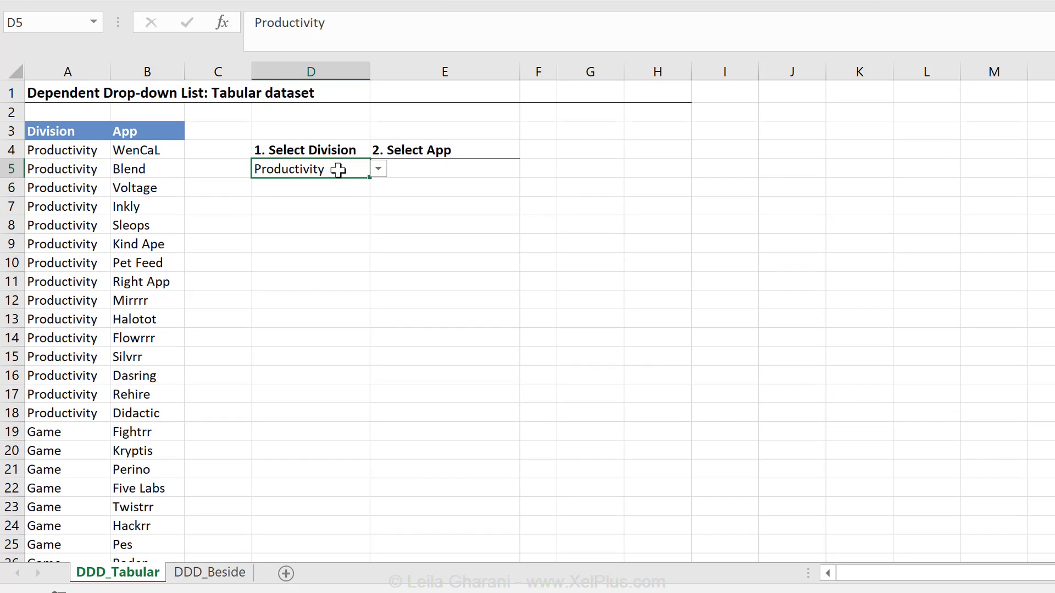
click(378, 171)
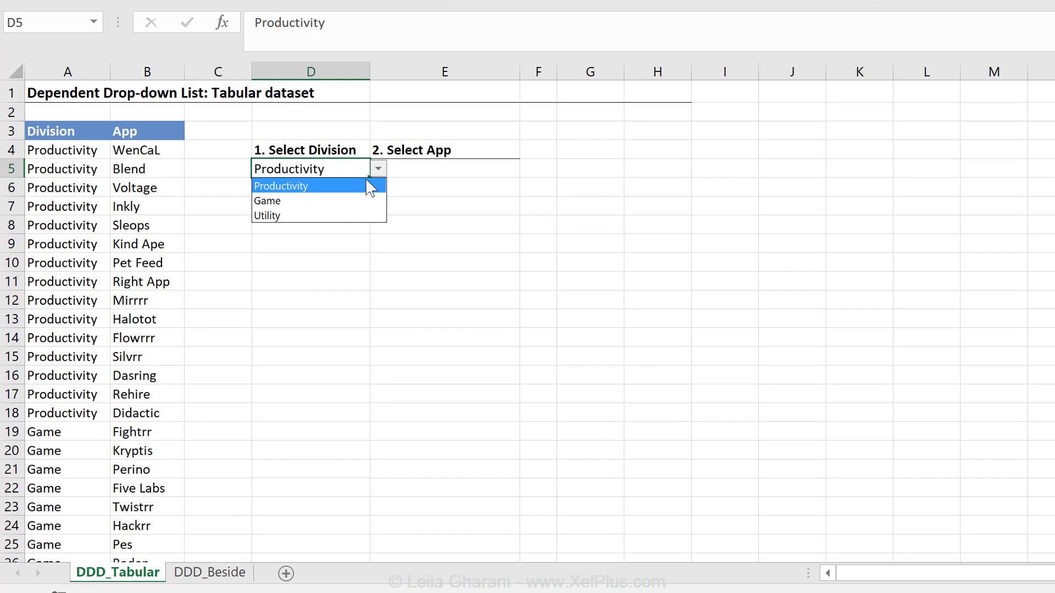
click(332, 192)
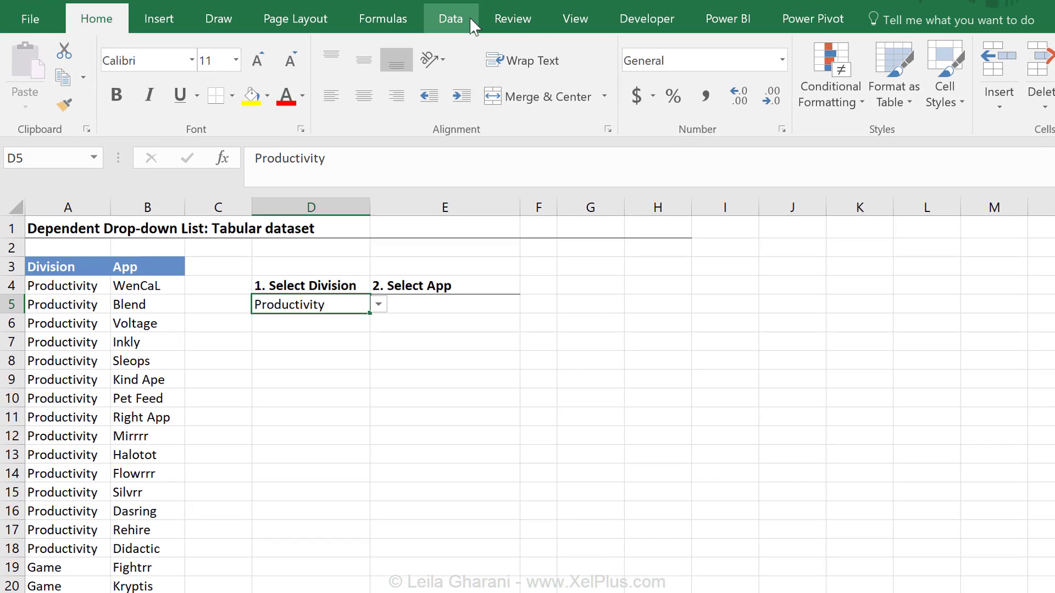
- Inspect the data validation settings behind the division drop-down in D5
click(472, 21)
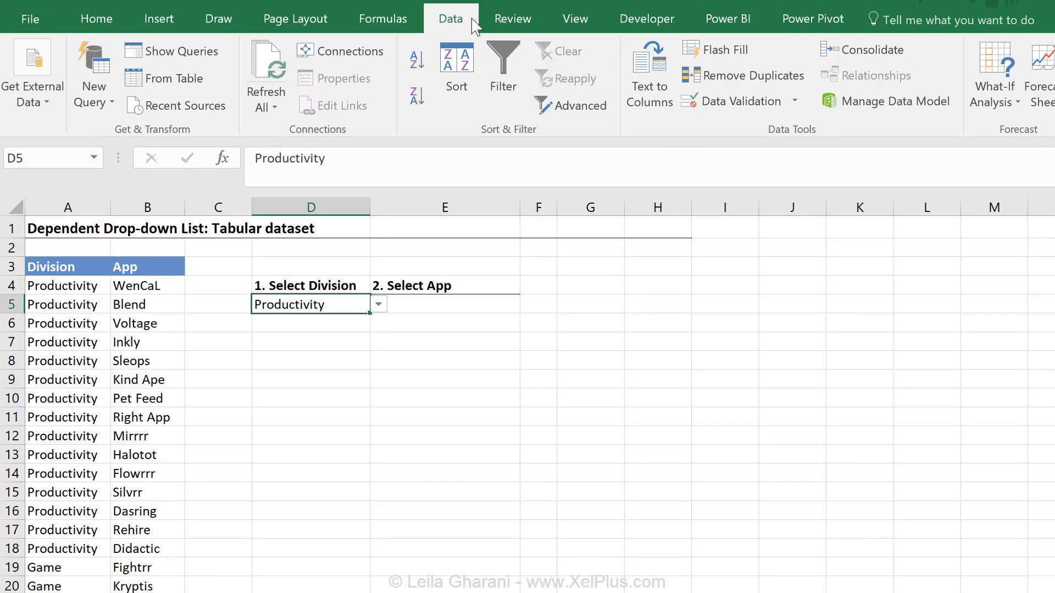
click(714, 101)
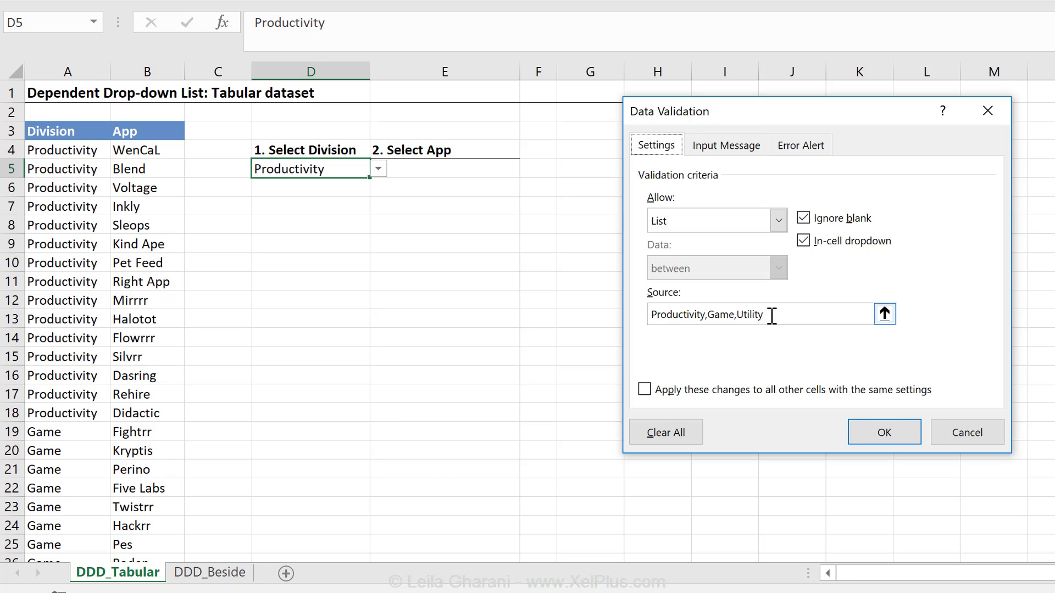
click(883, 431)
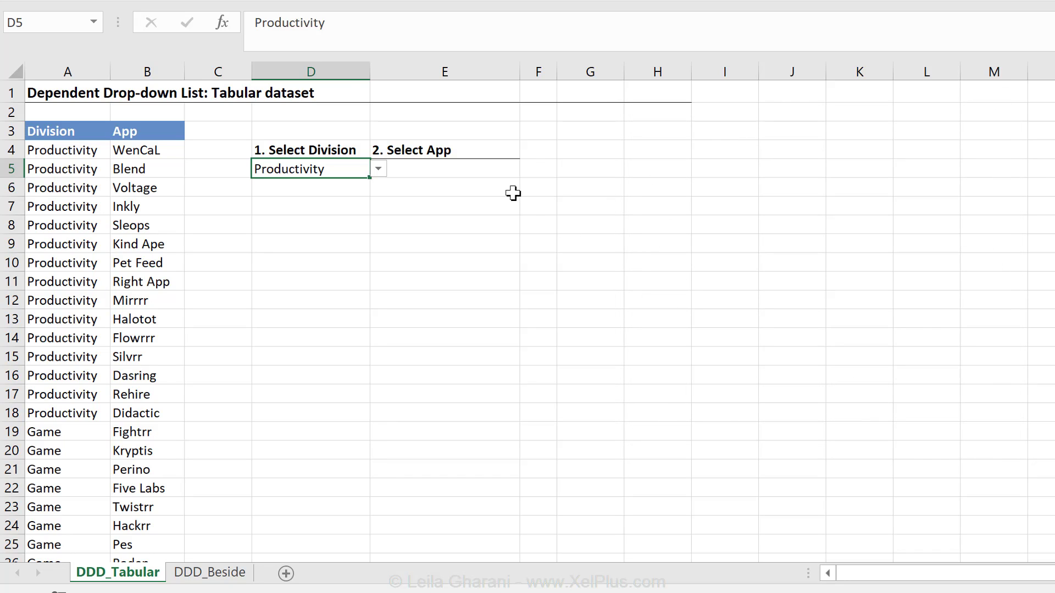
- Start an OFFSET formula in cell E9 with the App header cell B3 as its reference
click(490, 172)
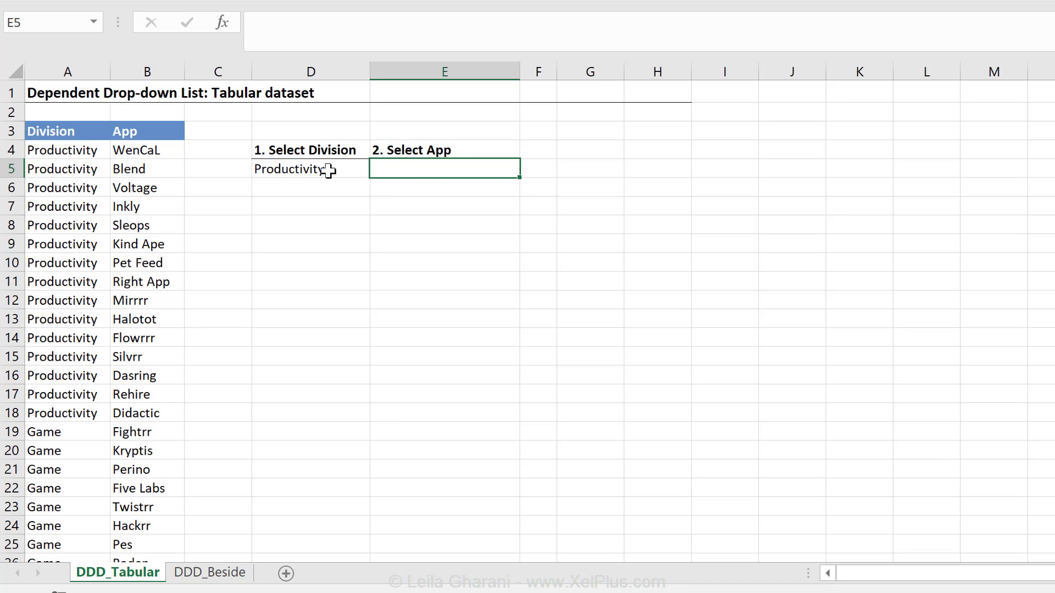
click(413, 242)
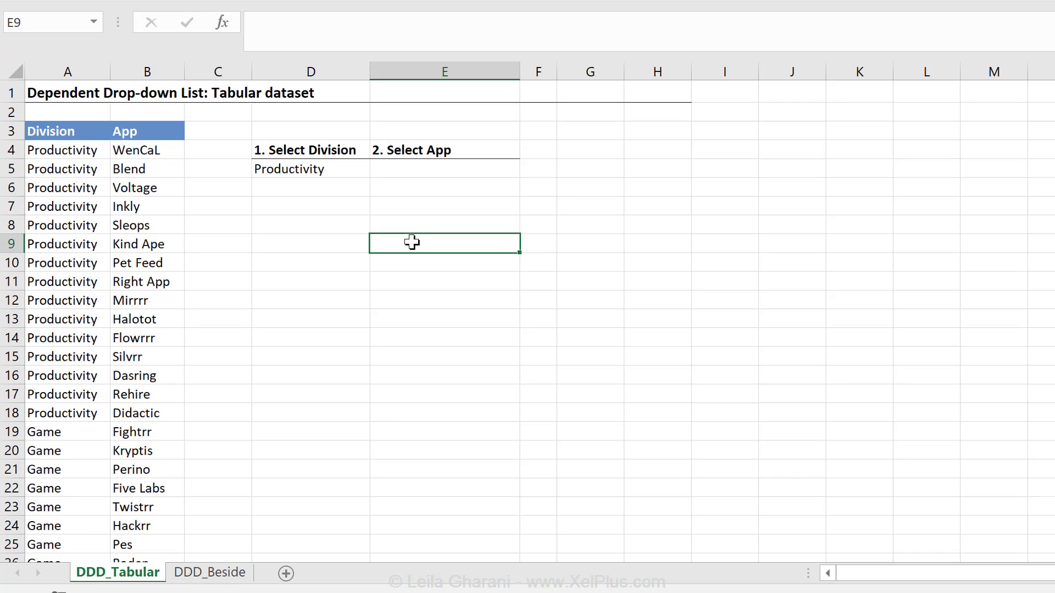
text(=offset)
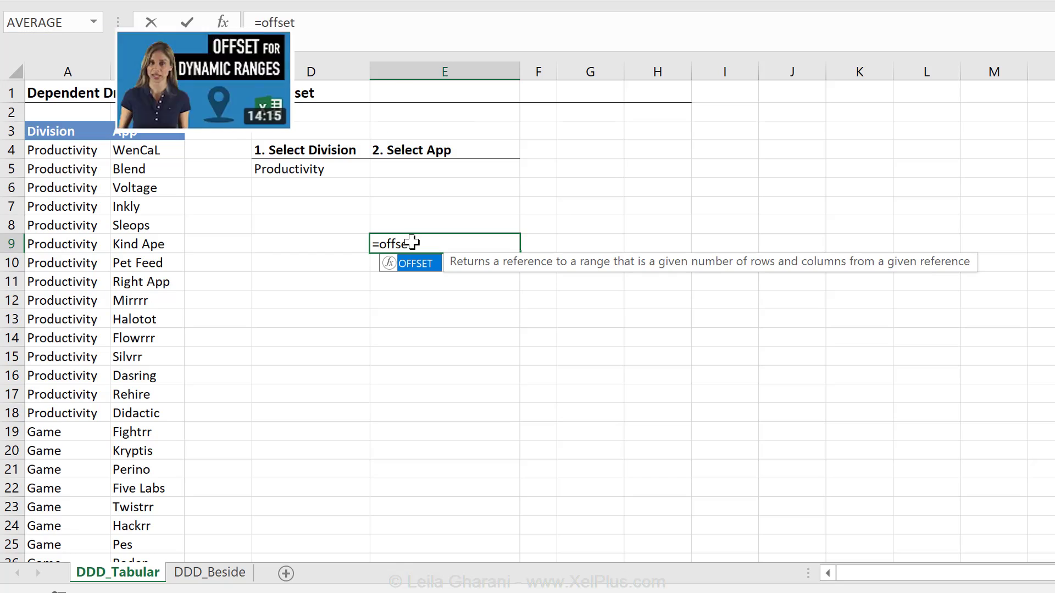
text(()
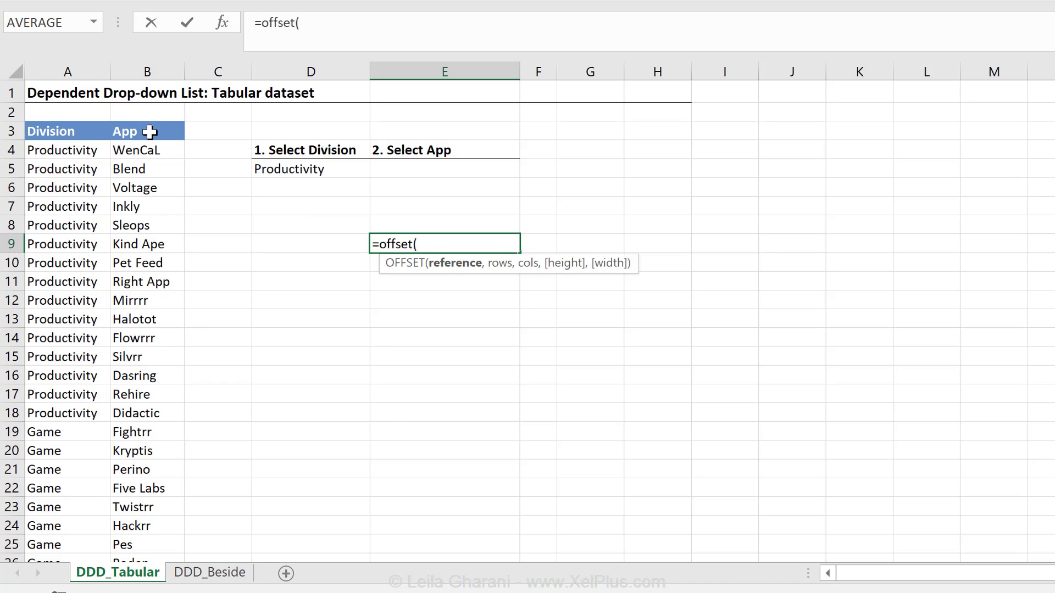
click(149, 131)
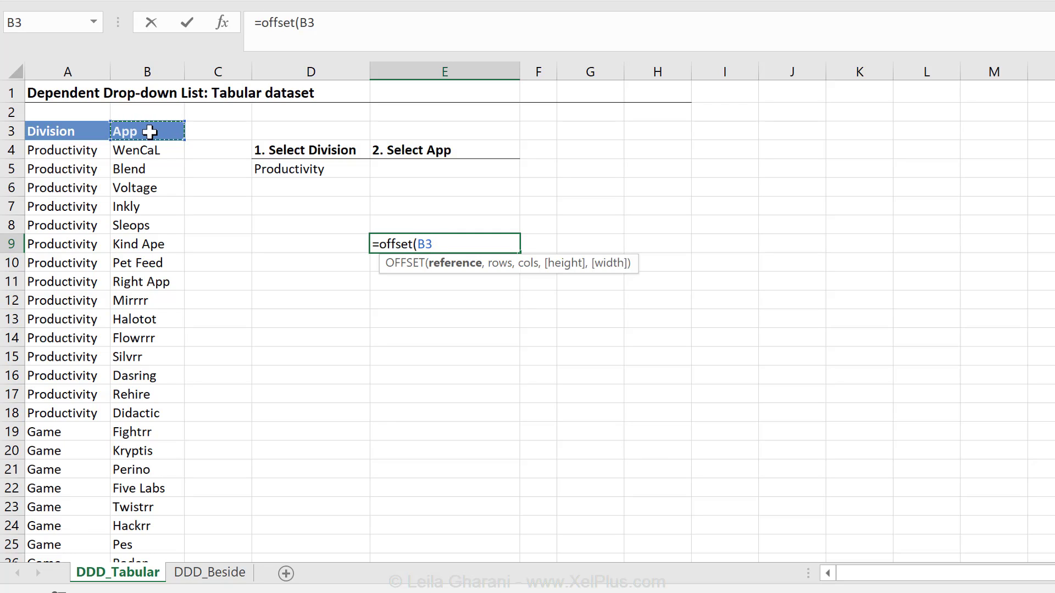
click(147, 152)
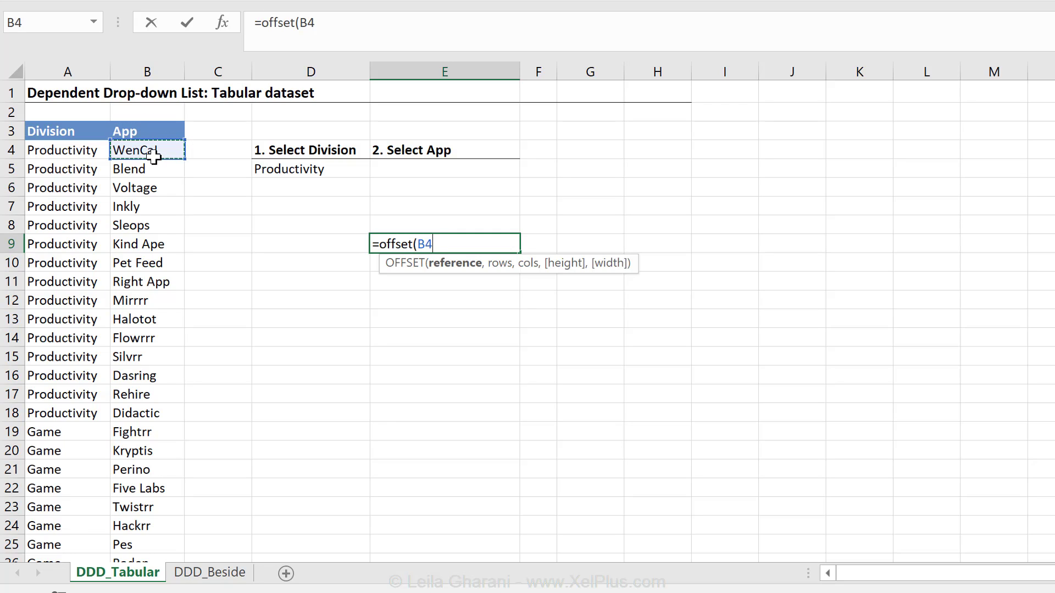
click(97, 135)
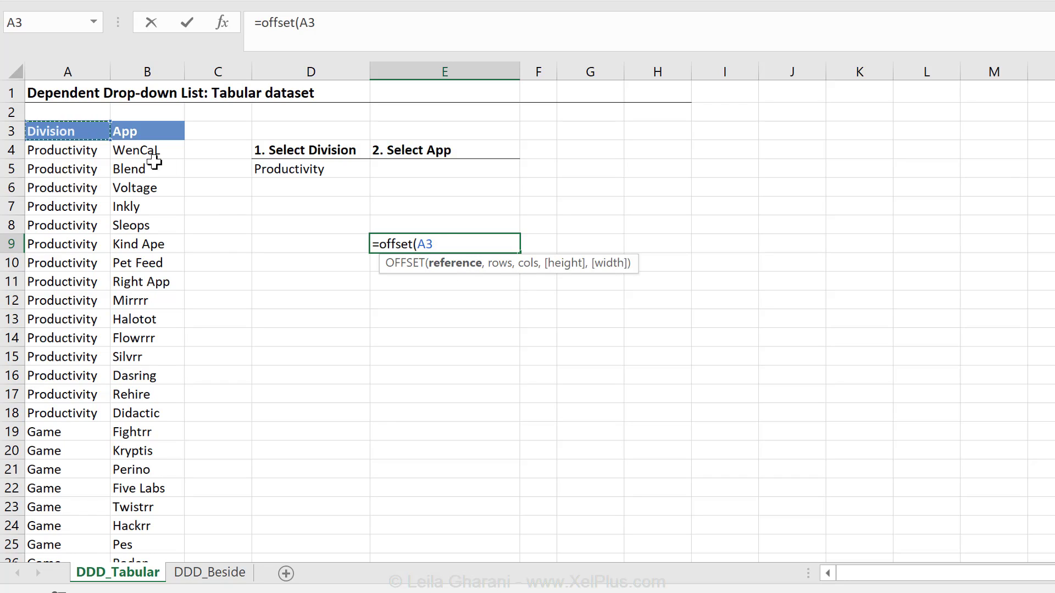
click(137, 131)
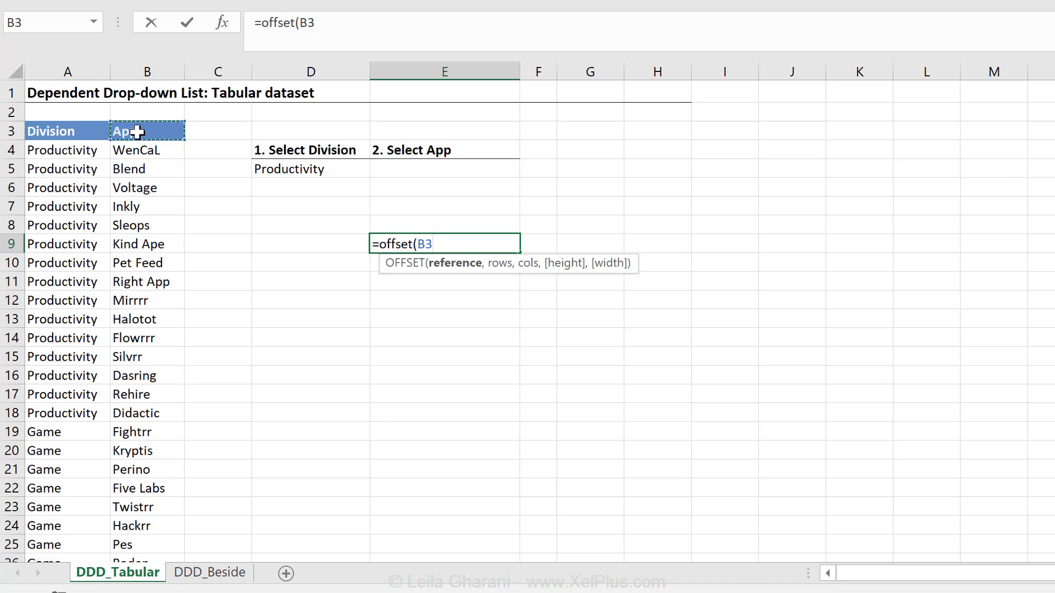
text(,)
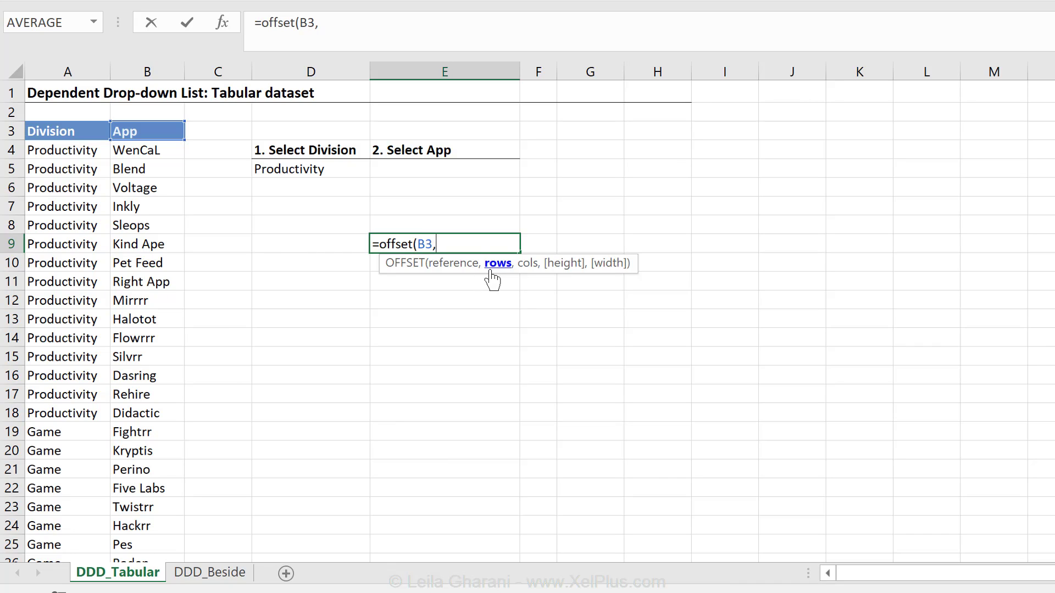
- Add a MATCH function as the rows argument, looking up D5 in A4:A43 with exact match 0
text(atch()
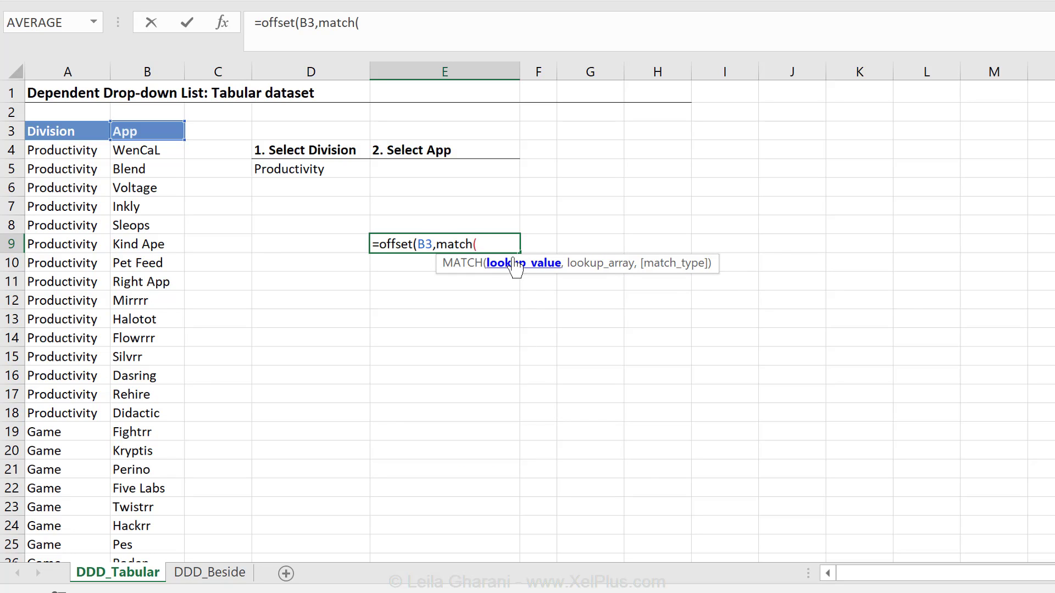
click(290, 171)
text(,)
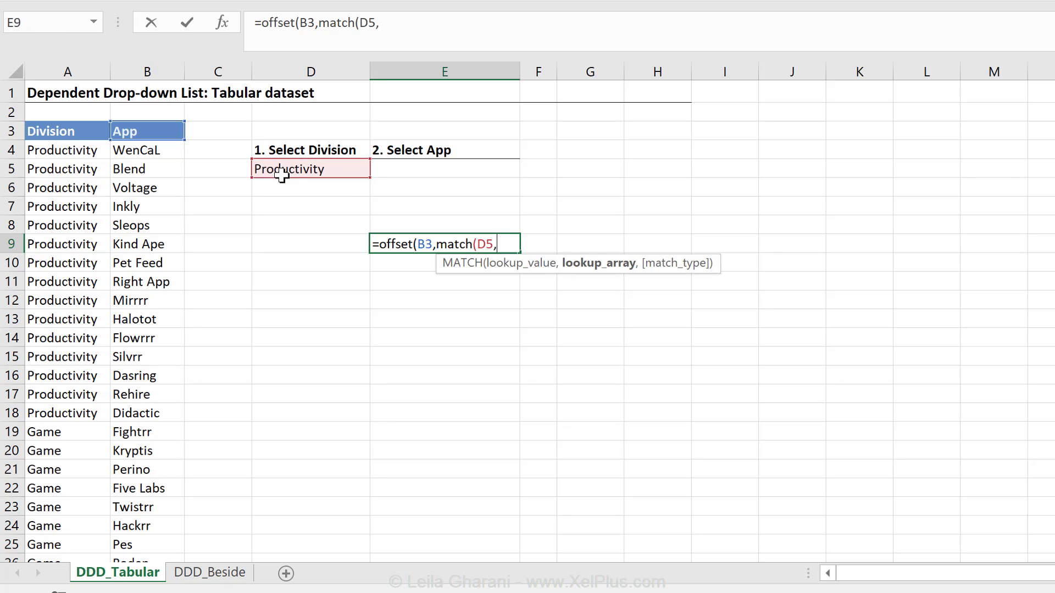
click(97, 150)
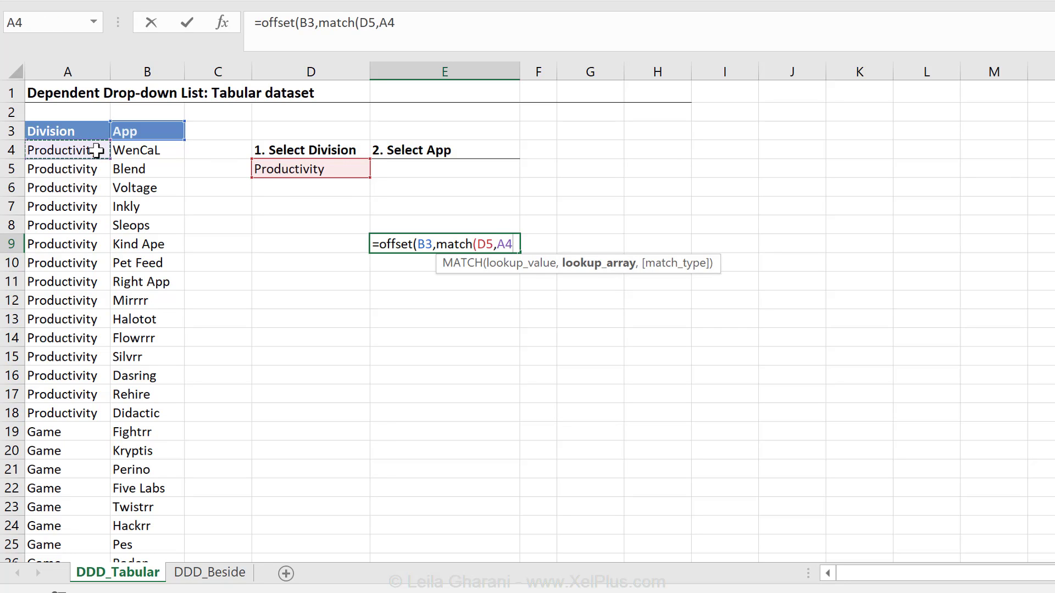
key(ctrl+shift+Down)
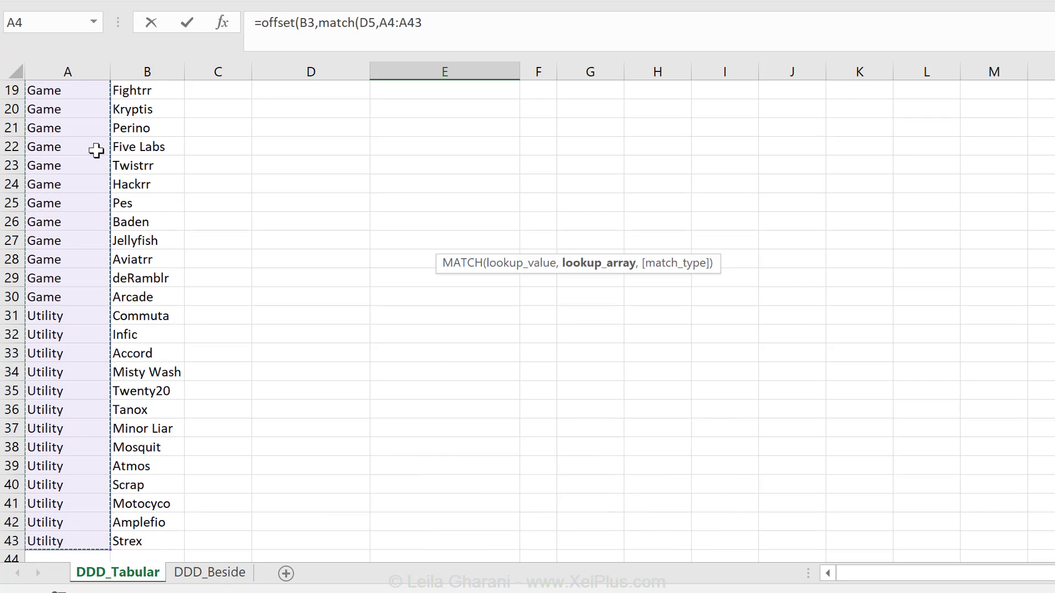
key(ctrl+BackSpace)
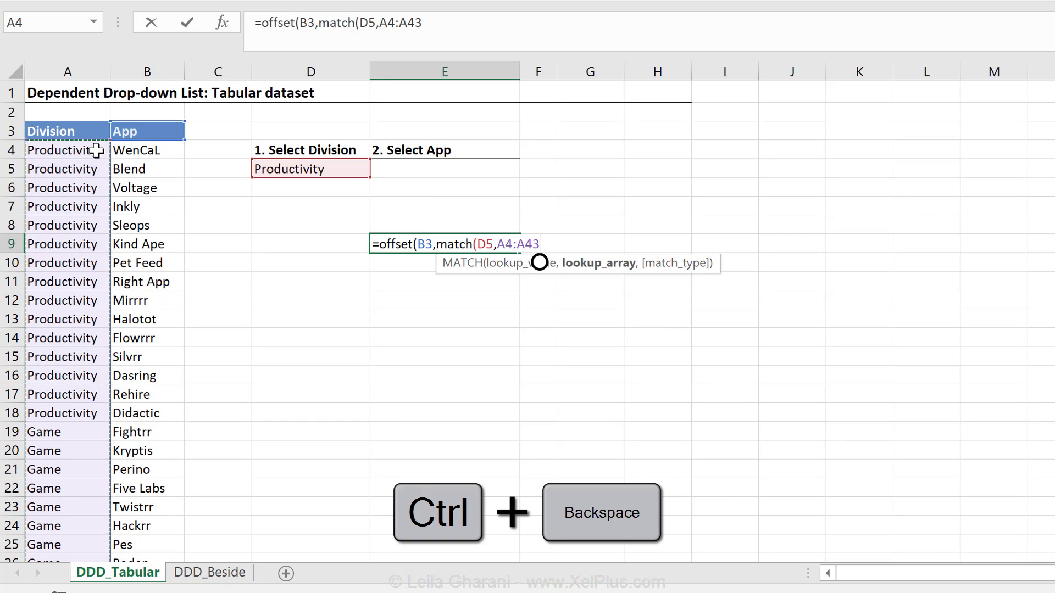
text(,)
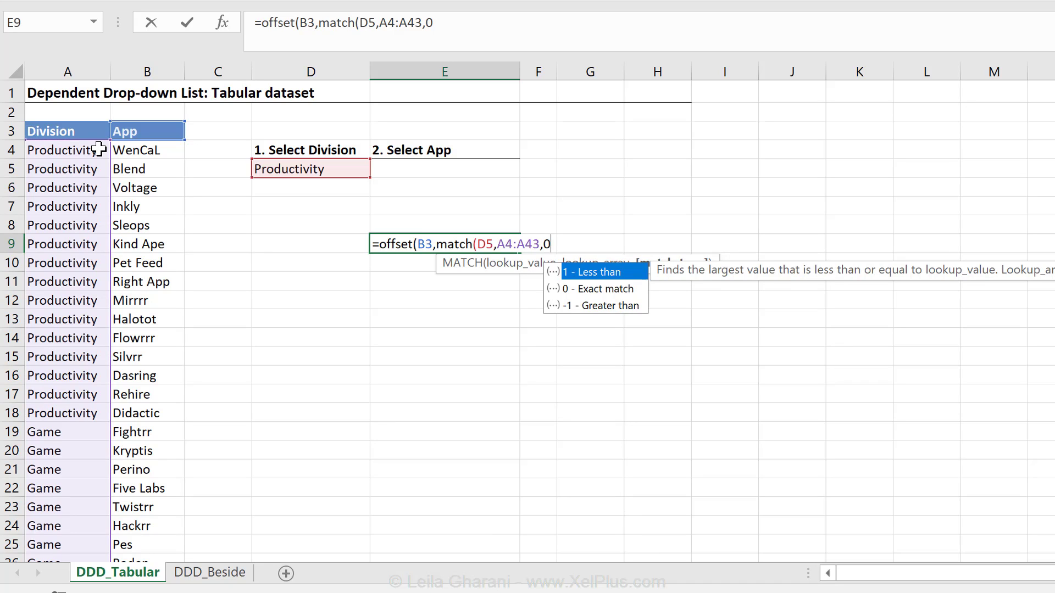
text(0))
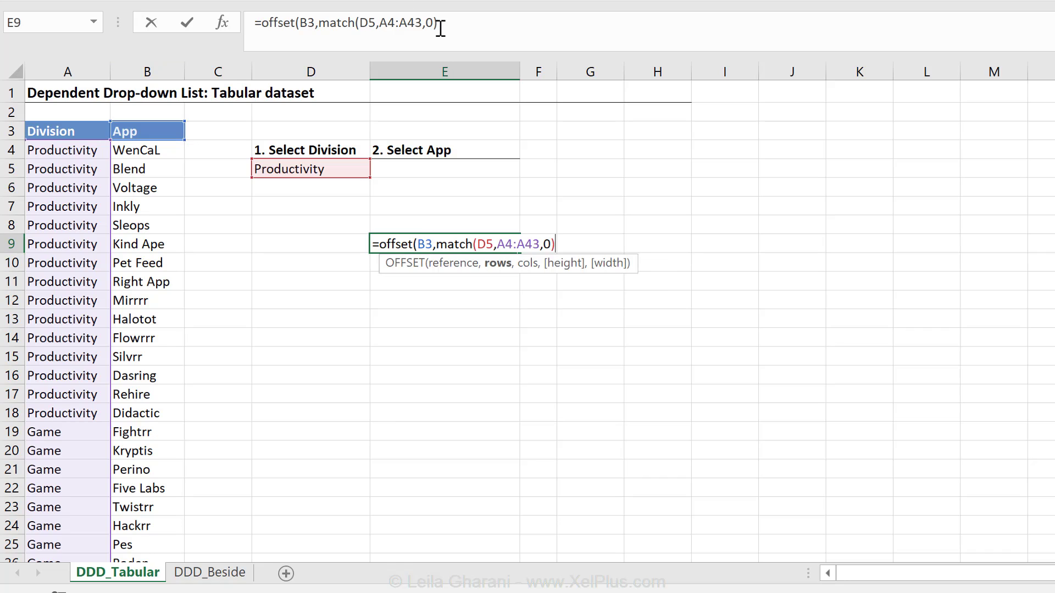
- Evaluate the MATCH portion of the E9 formula in place, and restore the function
drag(438, 23, 325, 20)
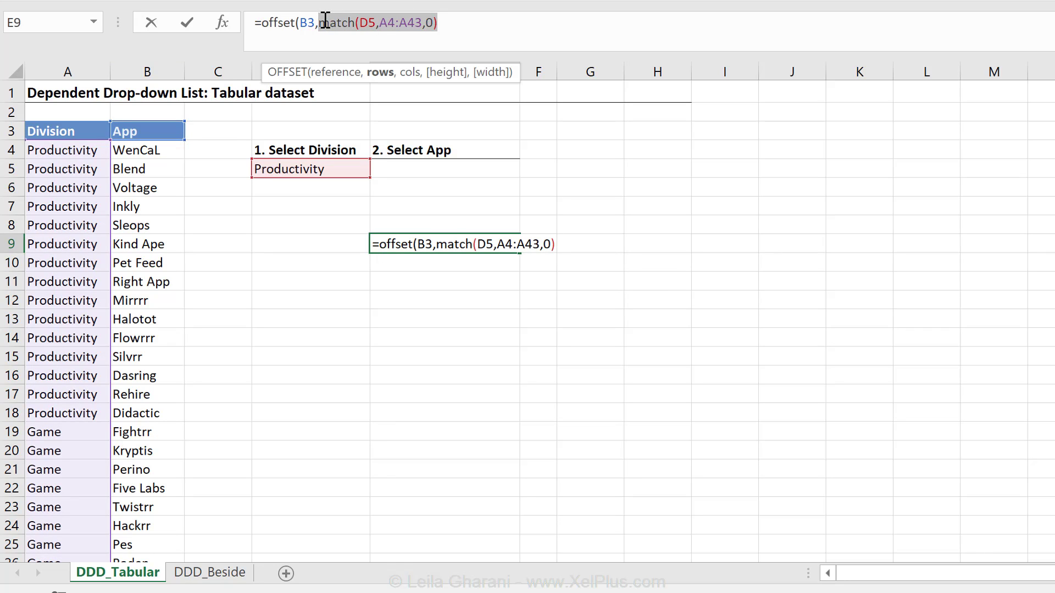
key(F9)
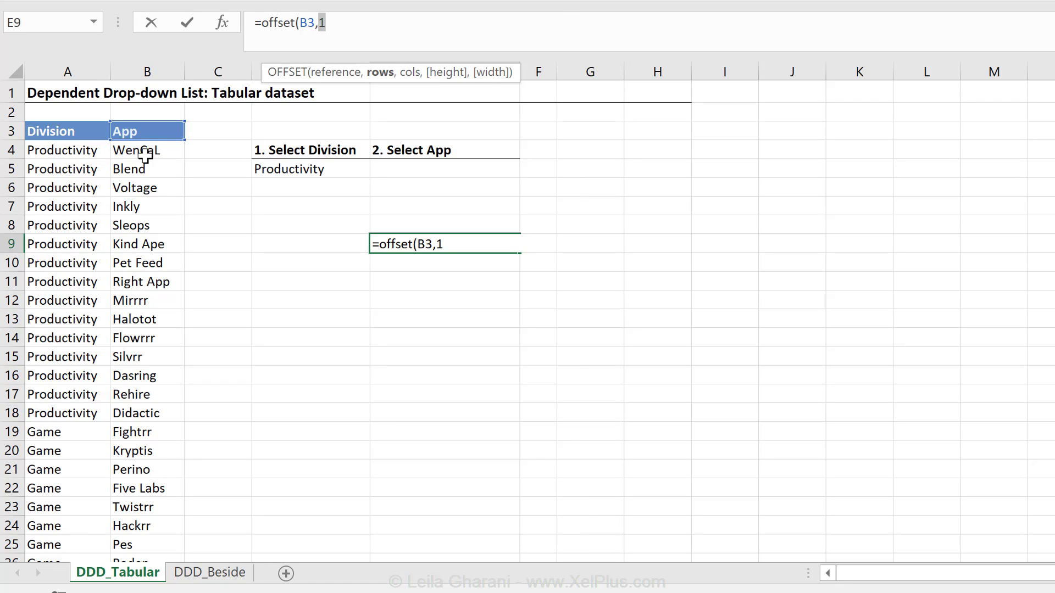
key(ctrl+z)
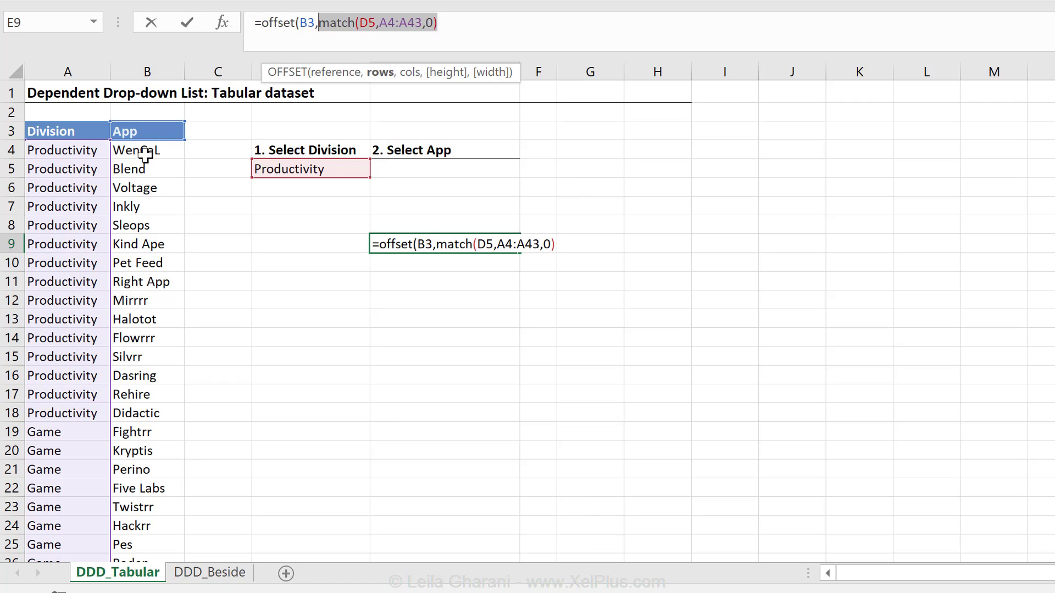
- Complete the OFFSET formula in E9 with a column offset of 0, height 1 and width 1
click(460, 39)
text(,0)
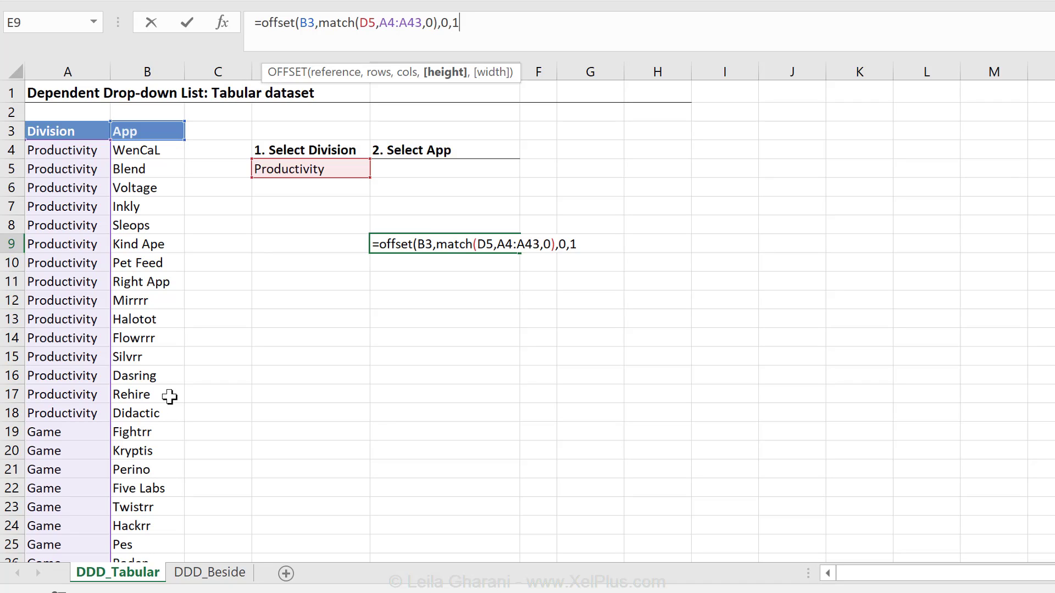
text(,1)
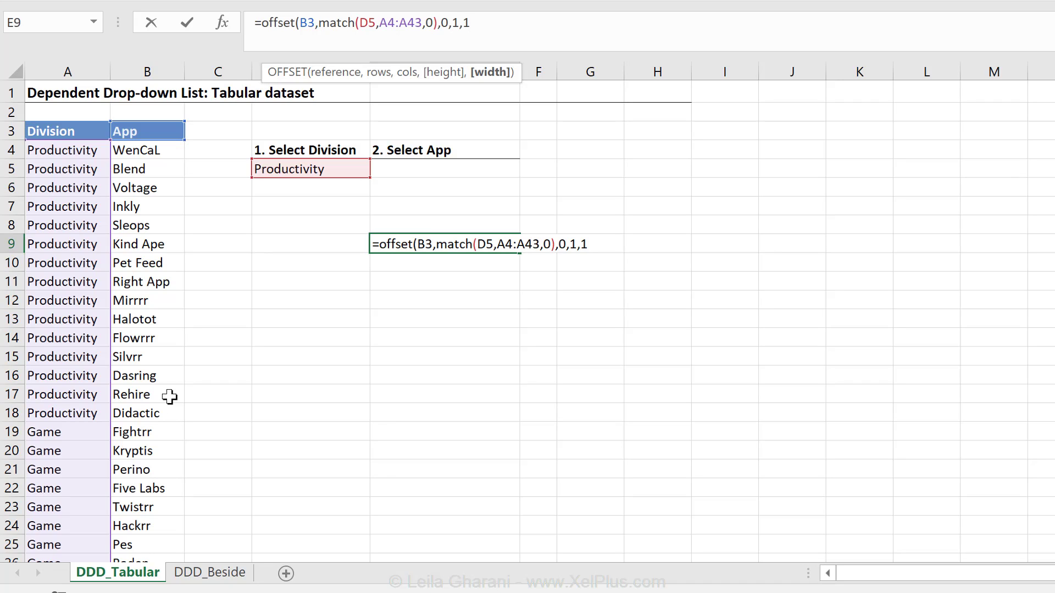
text())
key(ctrl+Return)
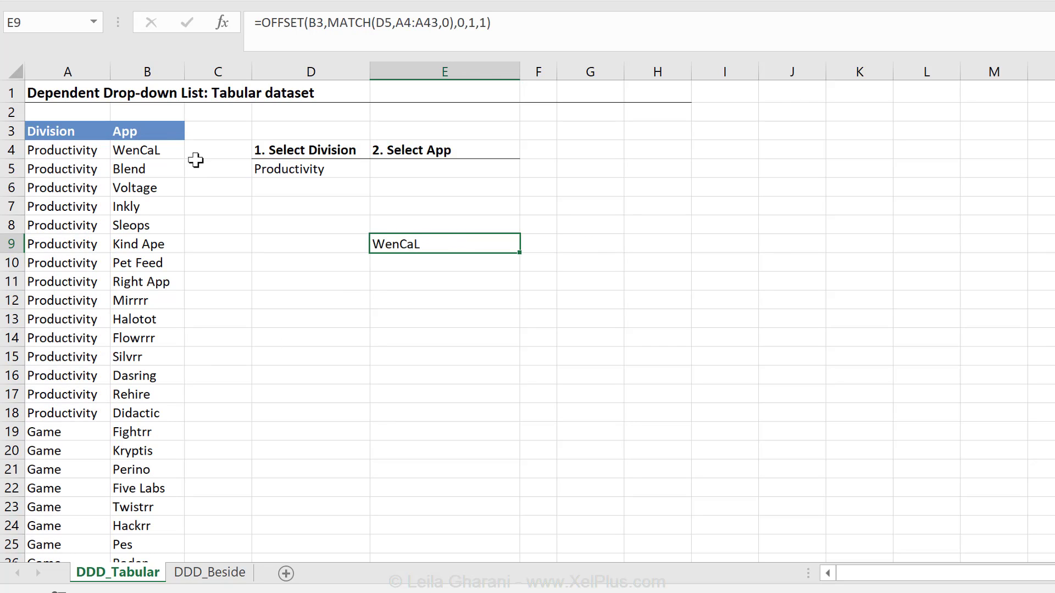
- Switch the division in D5 to Game and check the E9 formula result against the App list
click(358, 170)
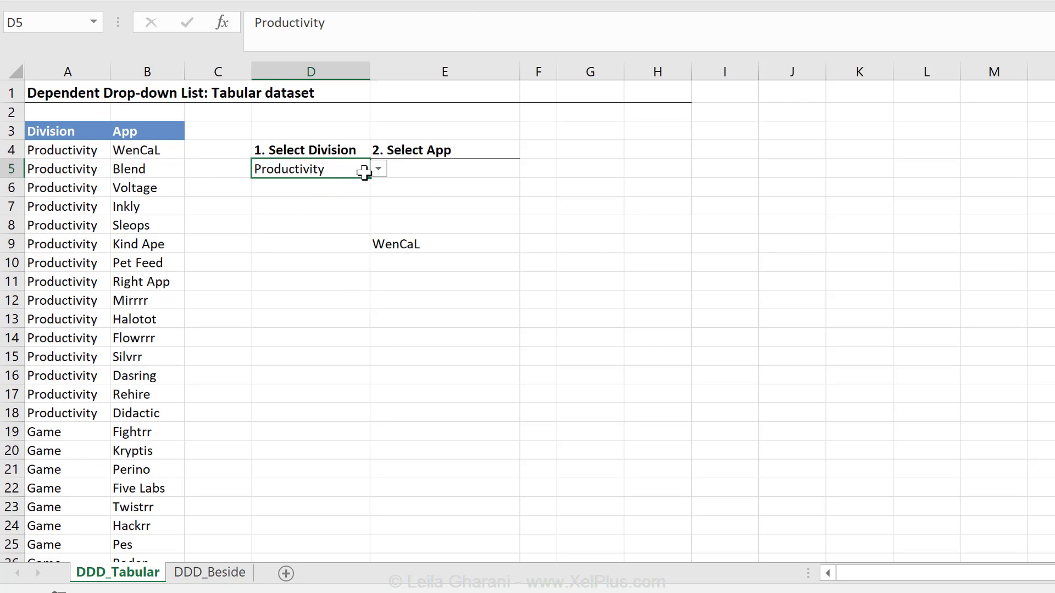
click(378, 169)
click(352, 201)
click(486, 239)
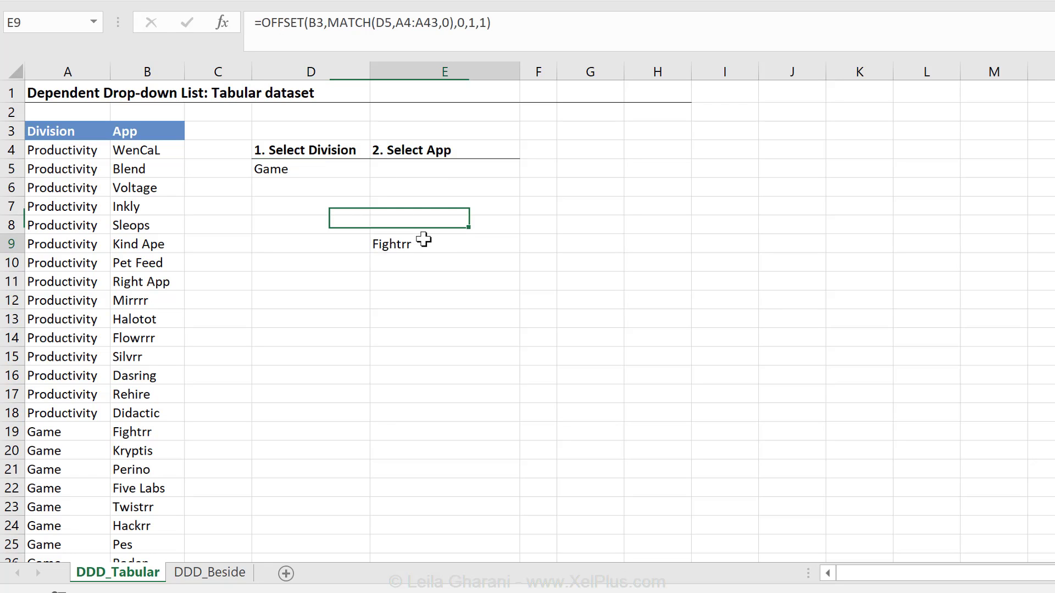
scroll(225, 418, down, 4)
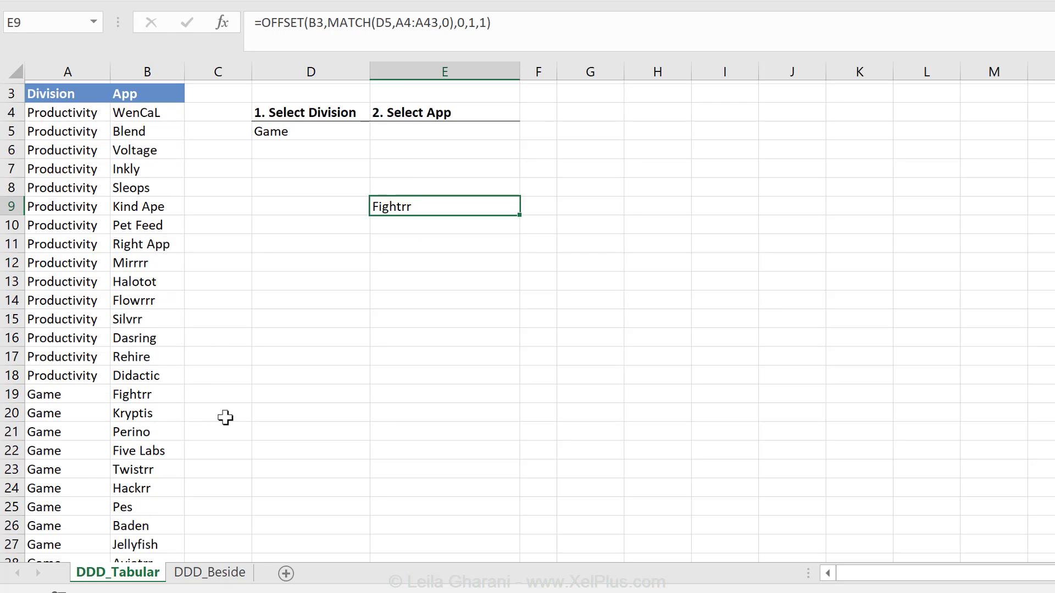
scroll(226, 418, up, 4)
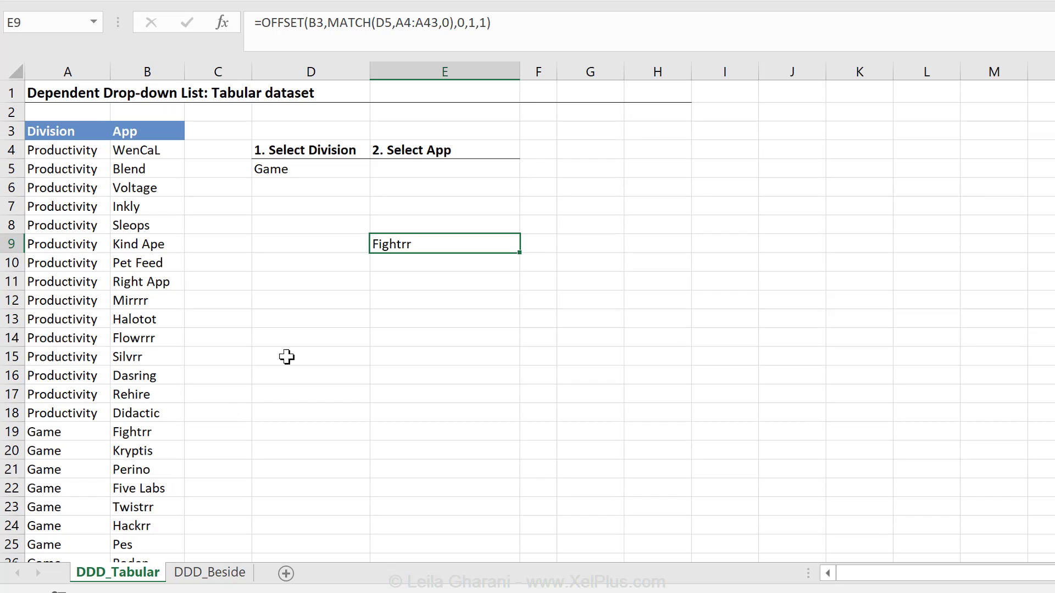
- Replace the height argument of the OFFSET formula in E9 with COUNTIF(A4:A43,D5), keeping the width at 1
click(471, 23)
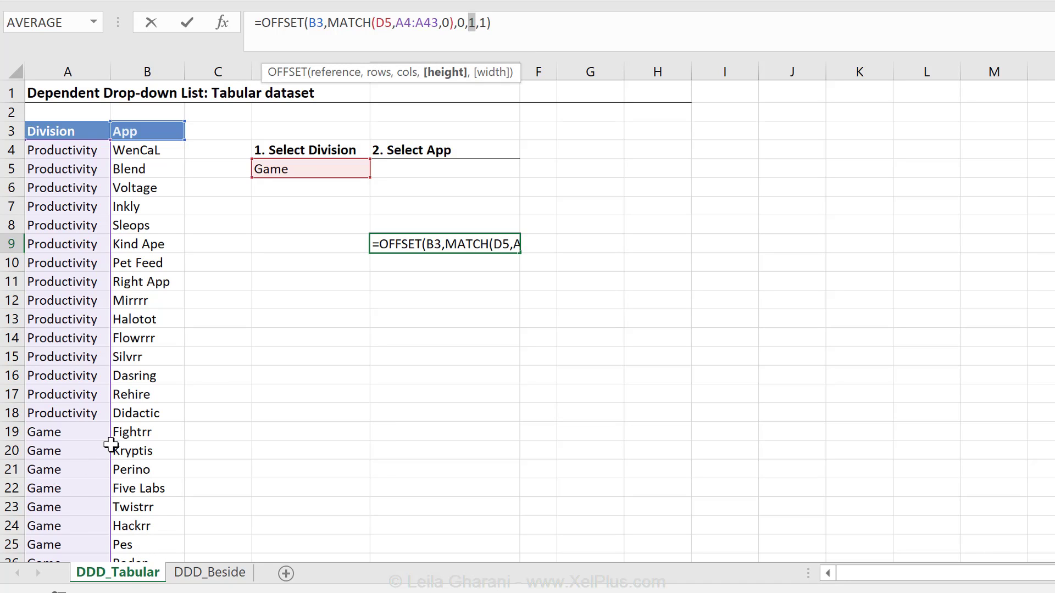
key(Delete)
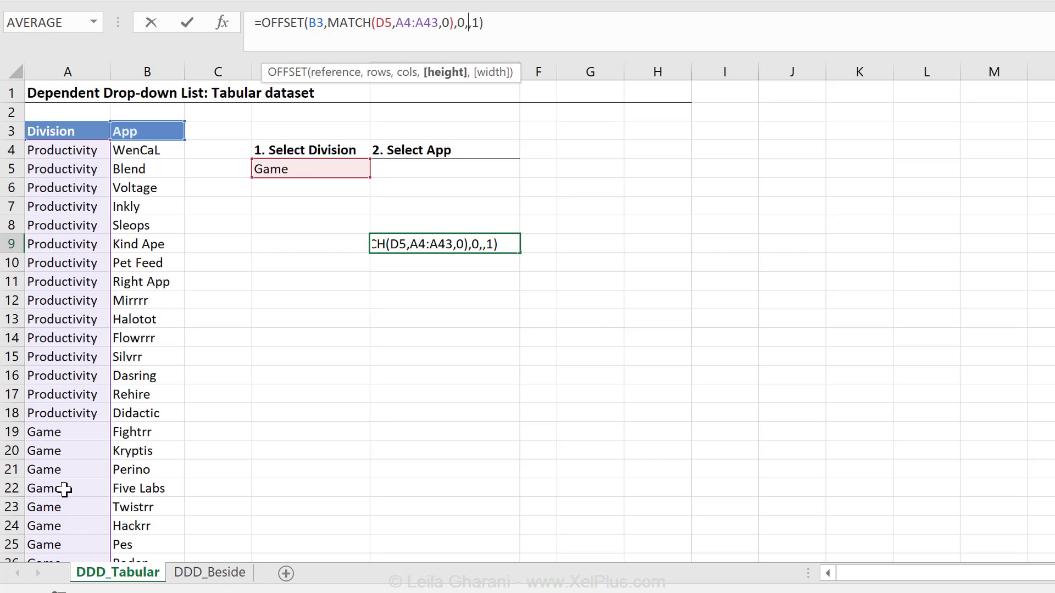
text(countif)
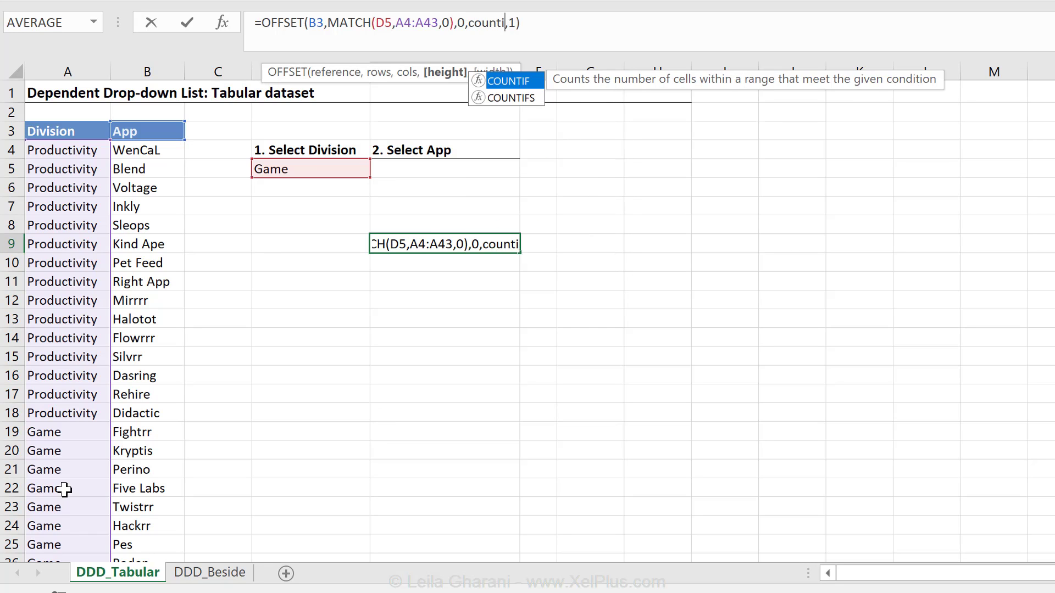
text(()
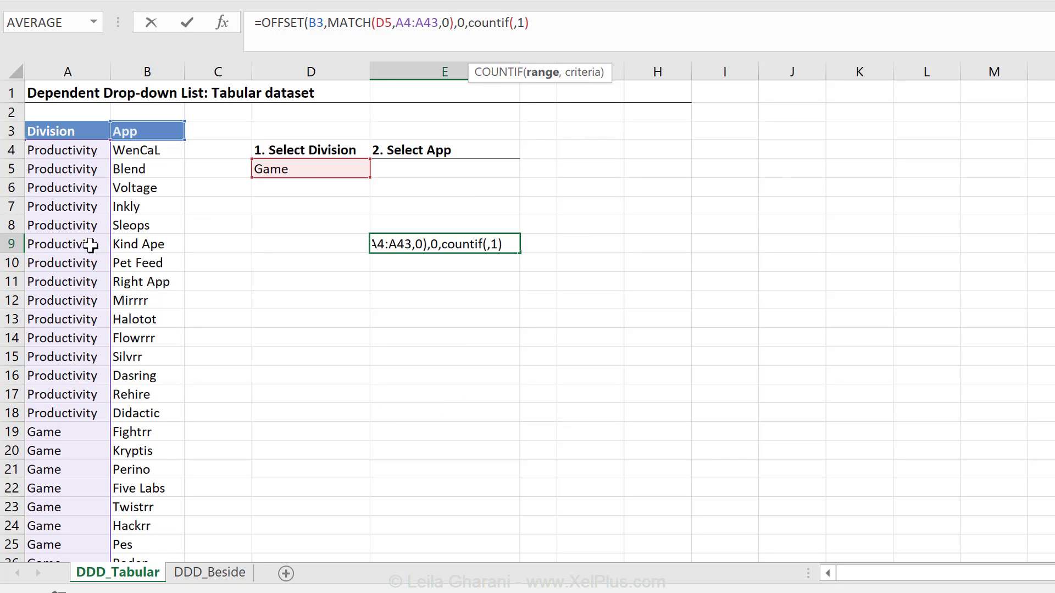
click(56, 148)
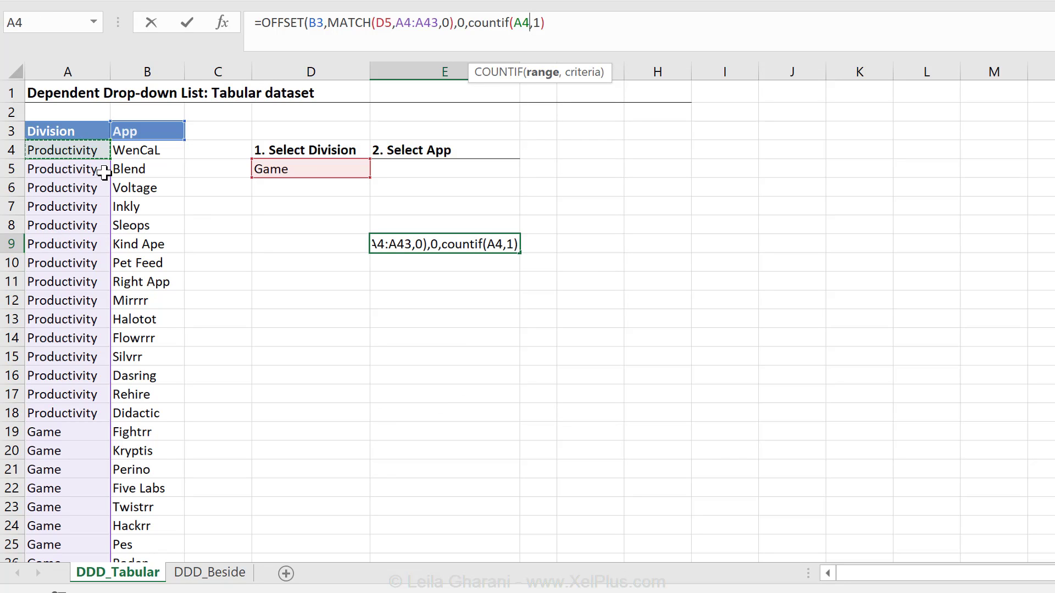
key(ctrl+shift+Down)
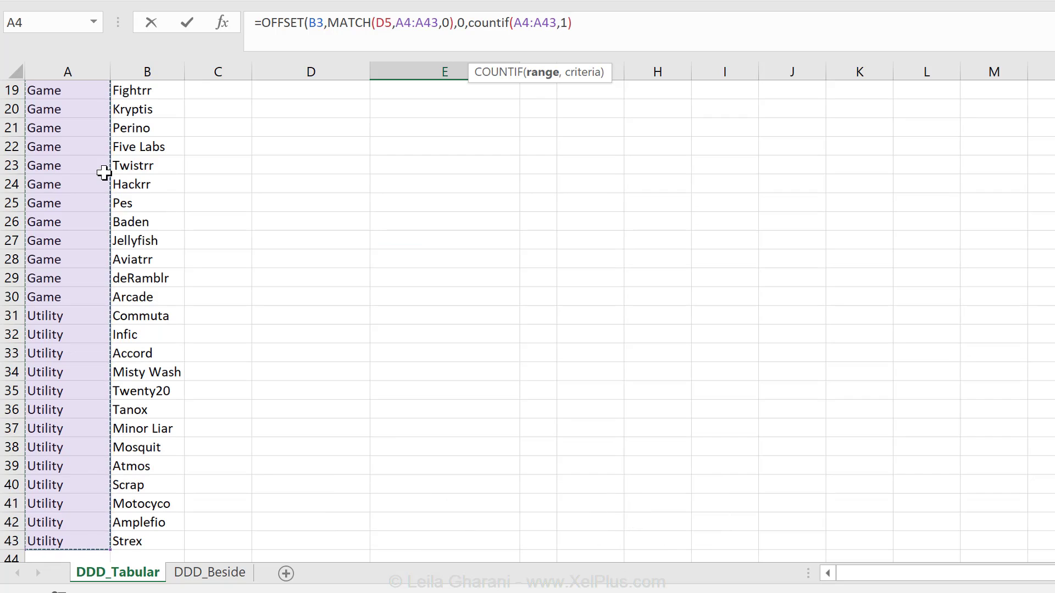
key(ctrl+BackSpace)
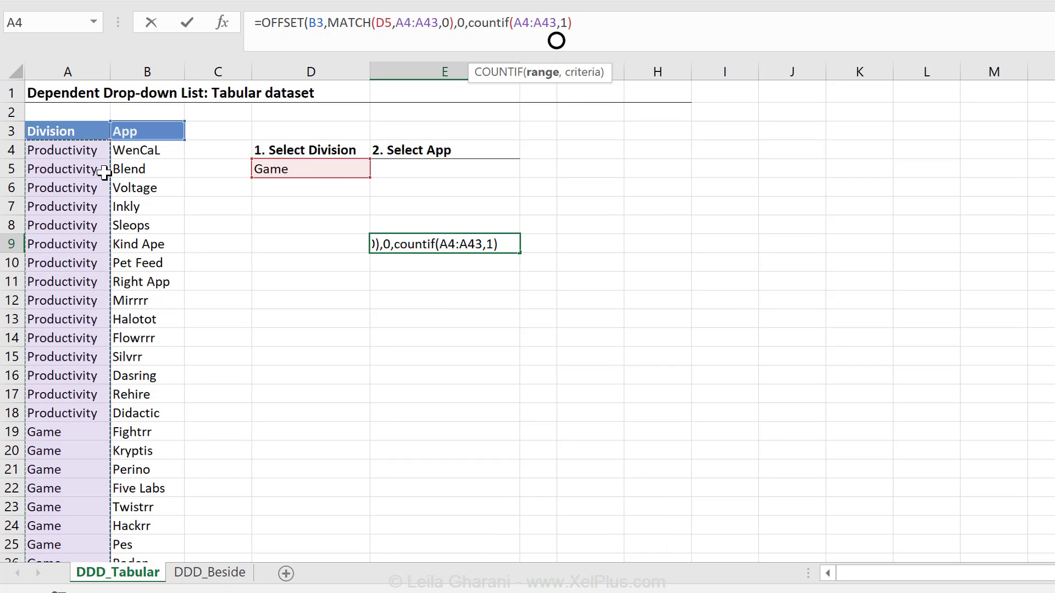
text(,)
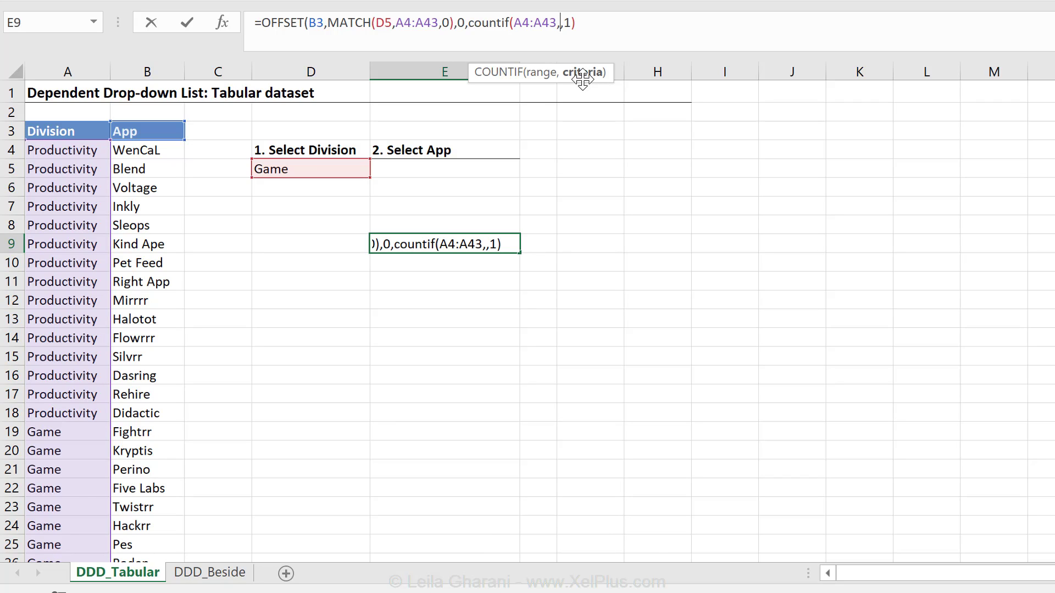
click(285, 170)
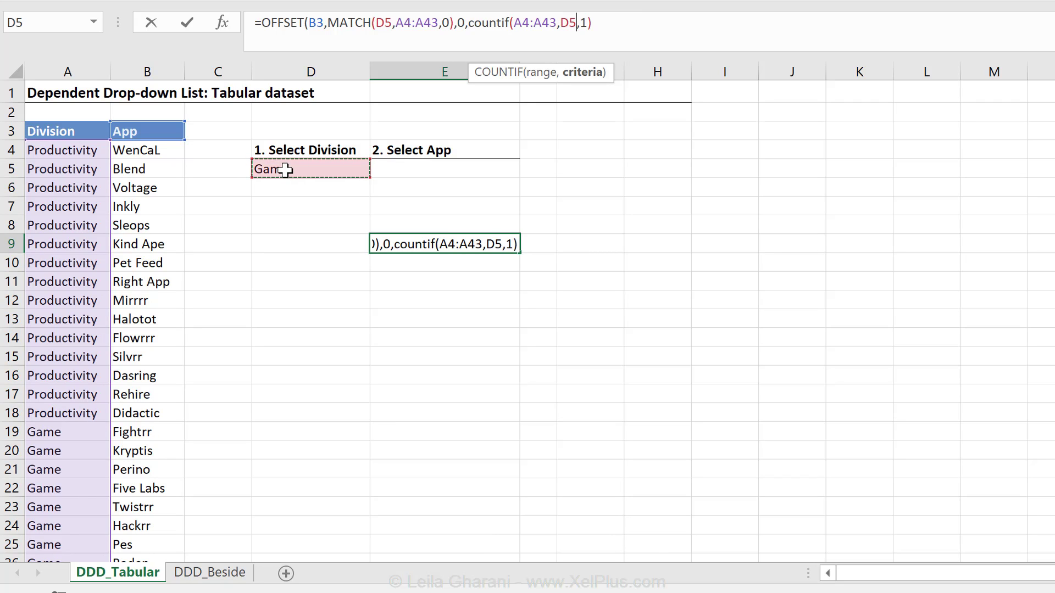
text())
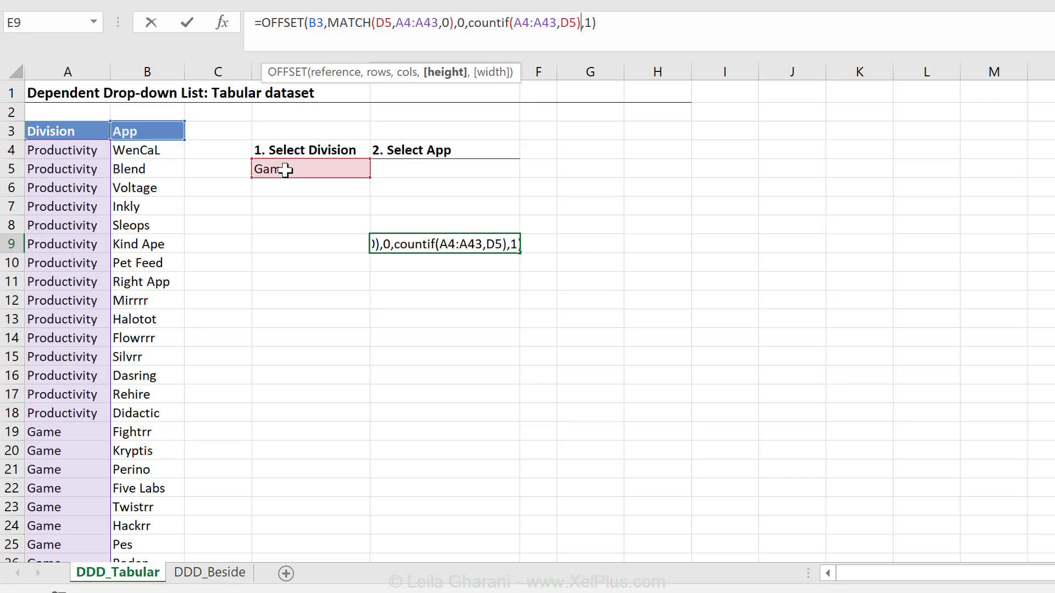
text(,1,)
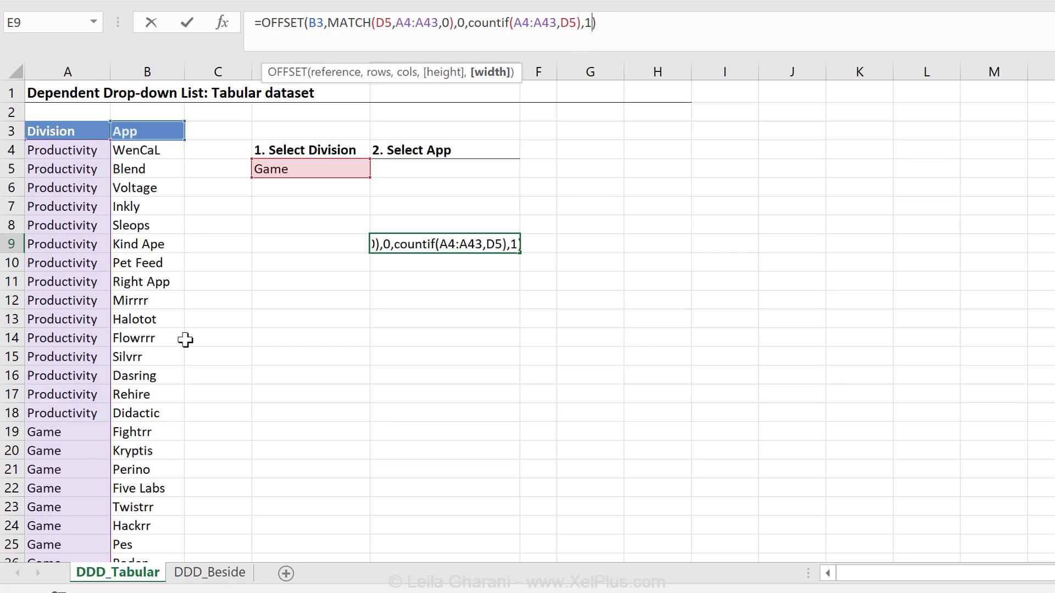
key(ctrl+Return)
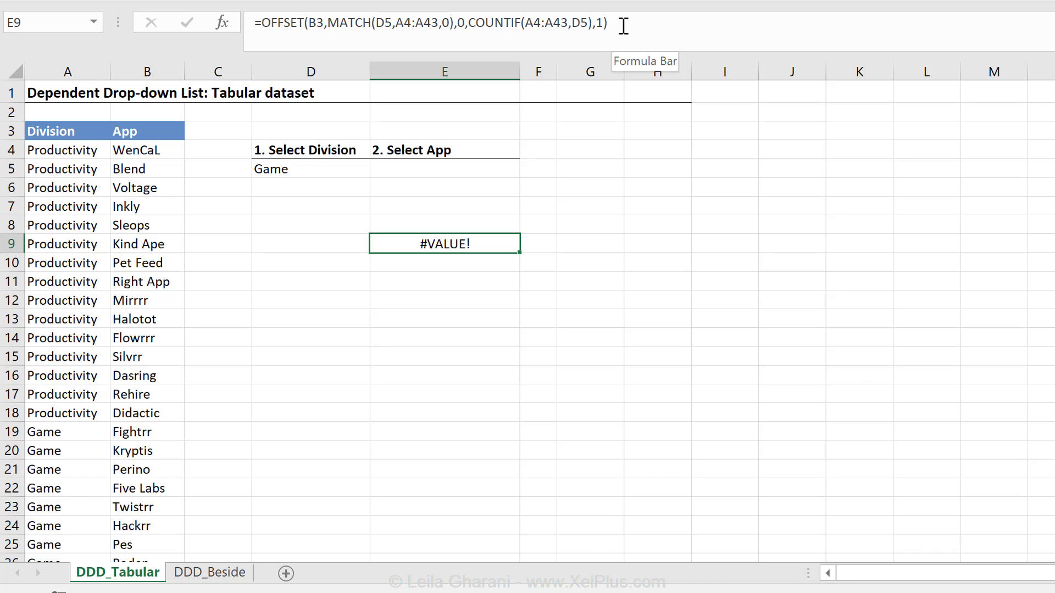
- Evaluate the whole E9 formula in place to inspect the returned apps, and restore the formula
drag(619, 23, 320, 11)
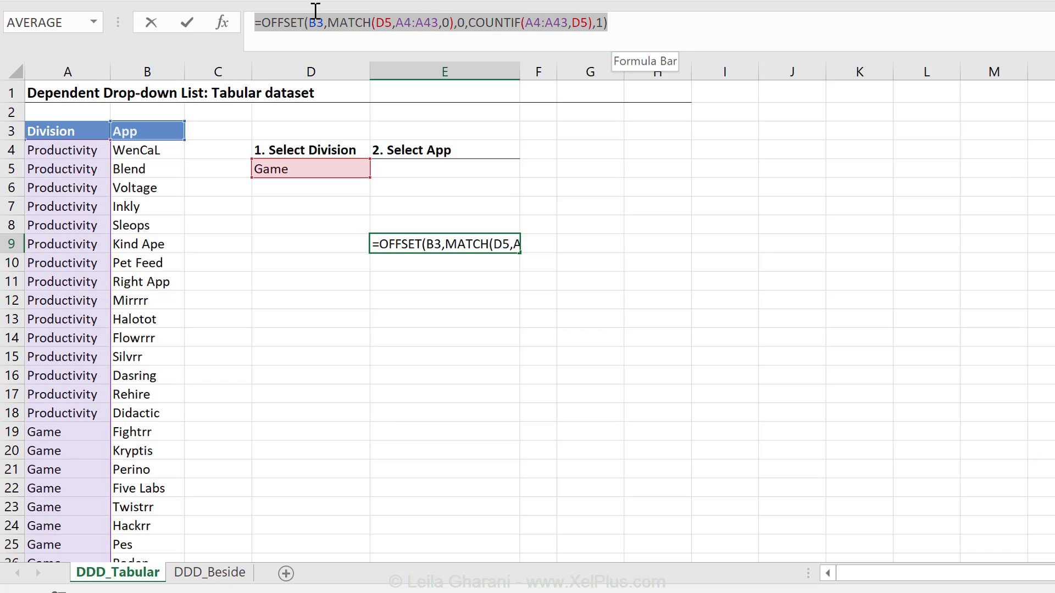
click(614, 23)
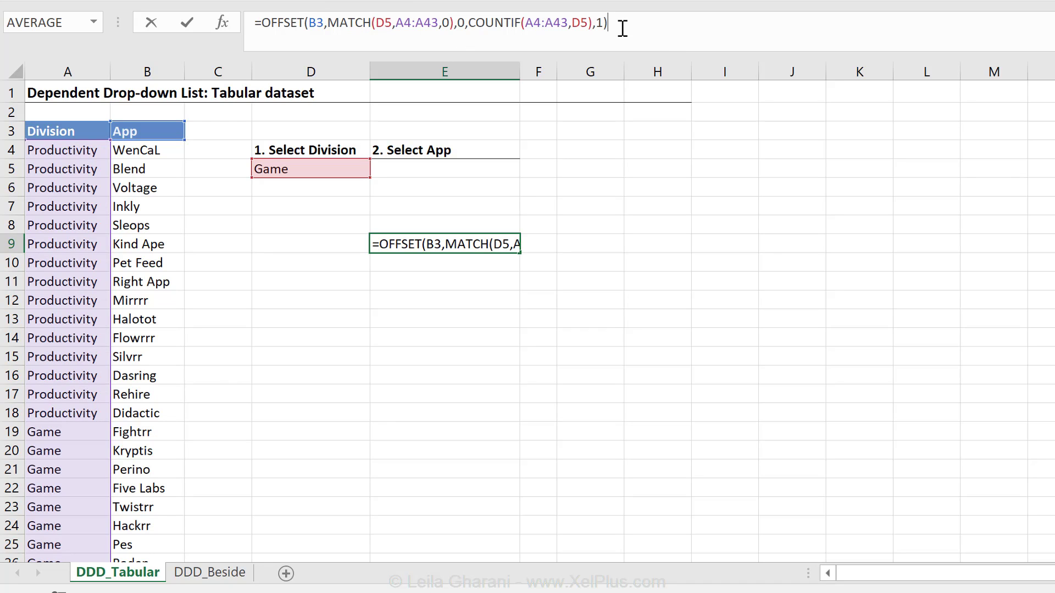
key(F9)
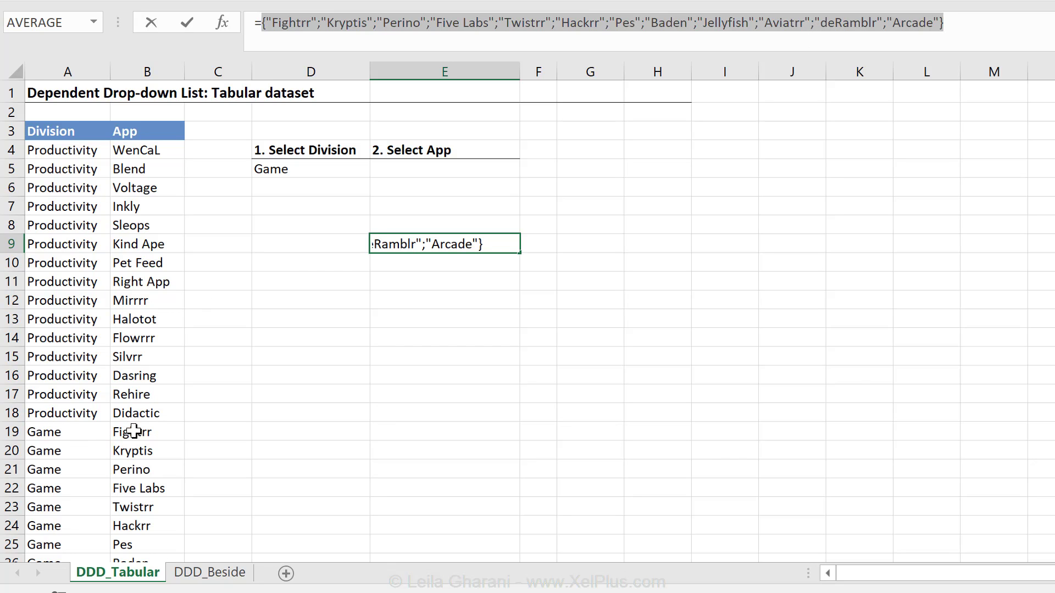
key(ctrl+z)
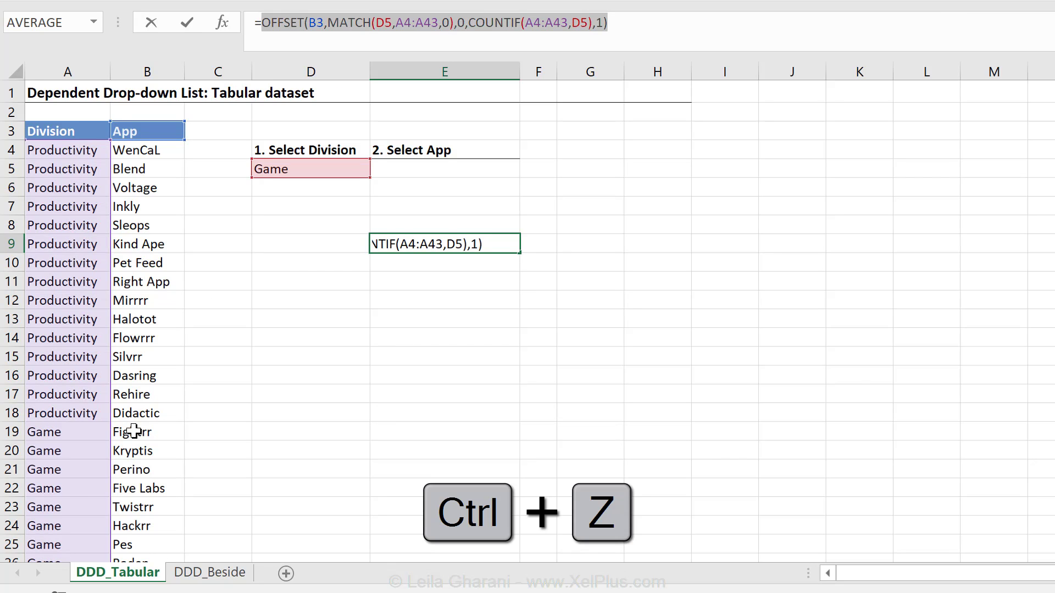
key(Escape)
- Check where the Game division's apps end in the Division and App columns
scroll(137, 469, down, 1)
scroll(137, 468, down, 2)
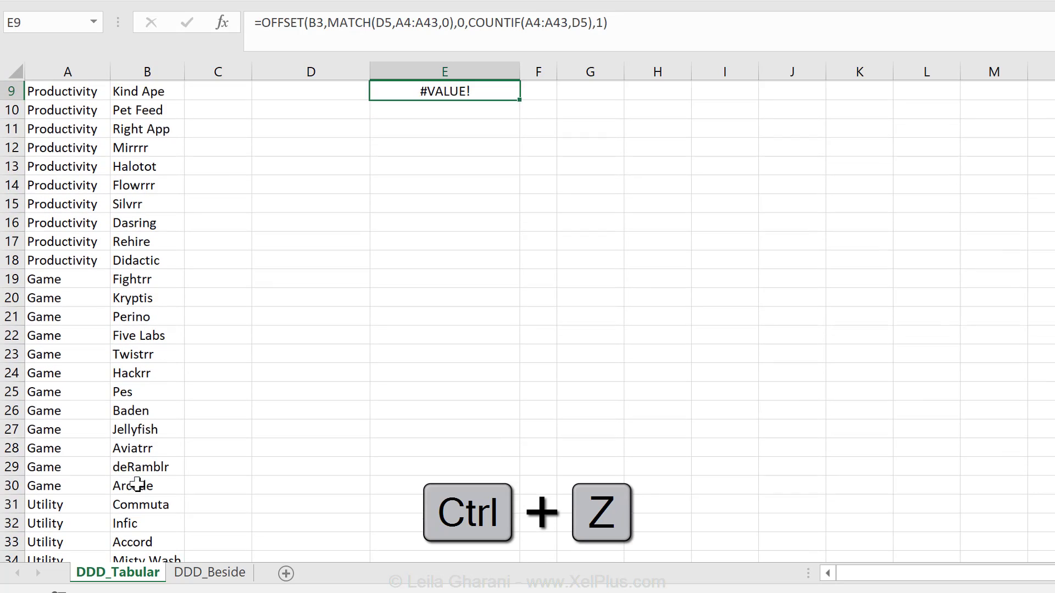
click(141, 462)
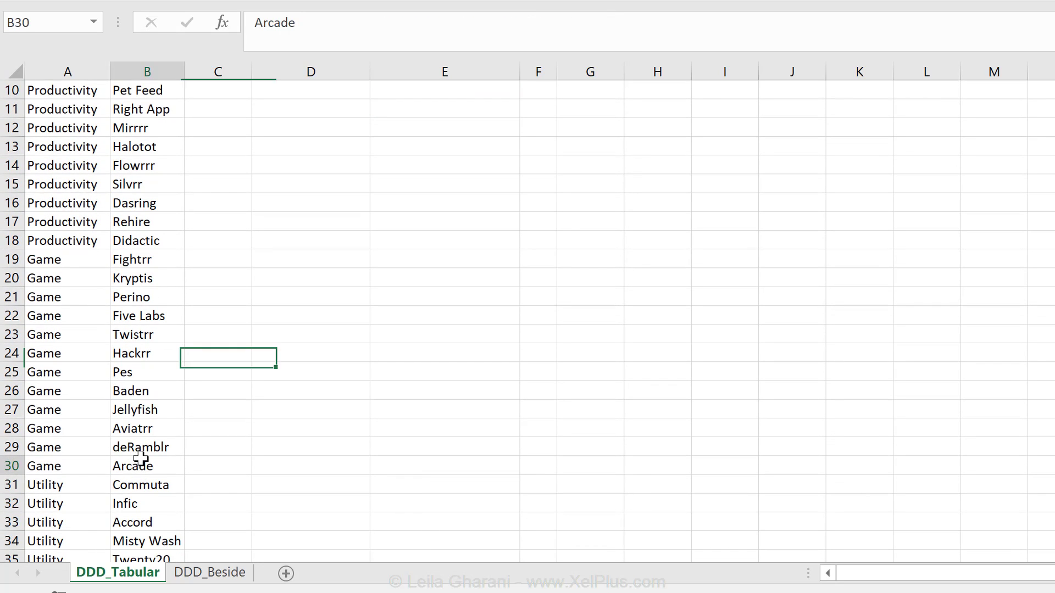
click(89, 468)
scroll(322, 473, up, 1)
scroll(323, 473, up, 2)
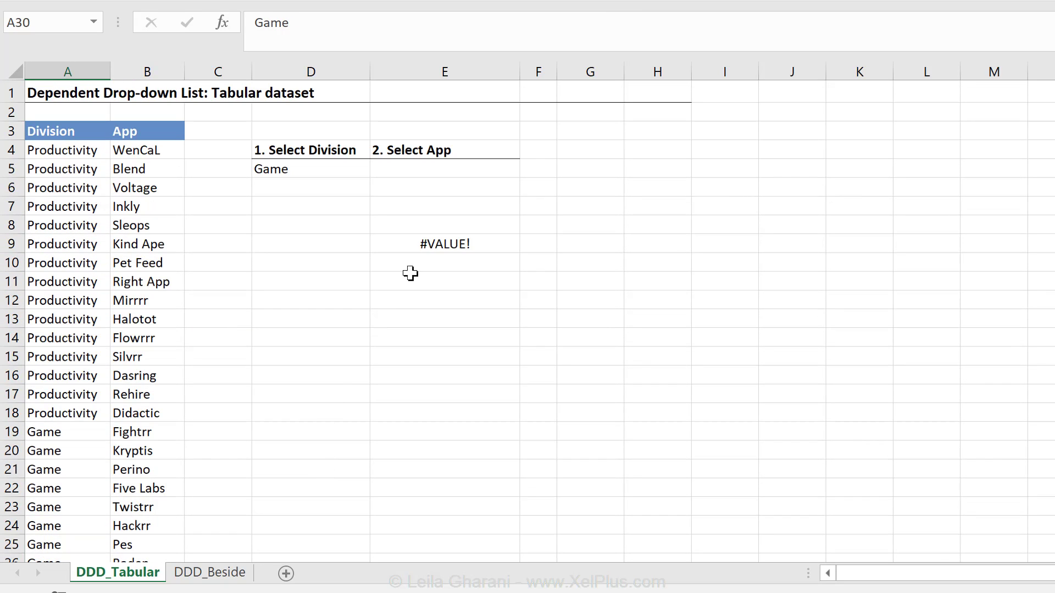
- Lock the E9 formula references as $B$3, D$5 and A$4:A$43 in MATCH, and $A$4:$A$43 and $D$5 in COUNTIF
click(432, 252)
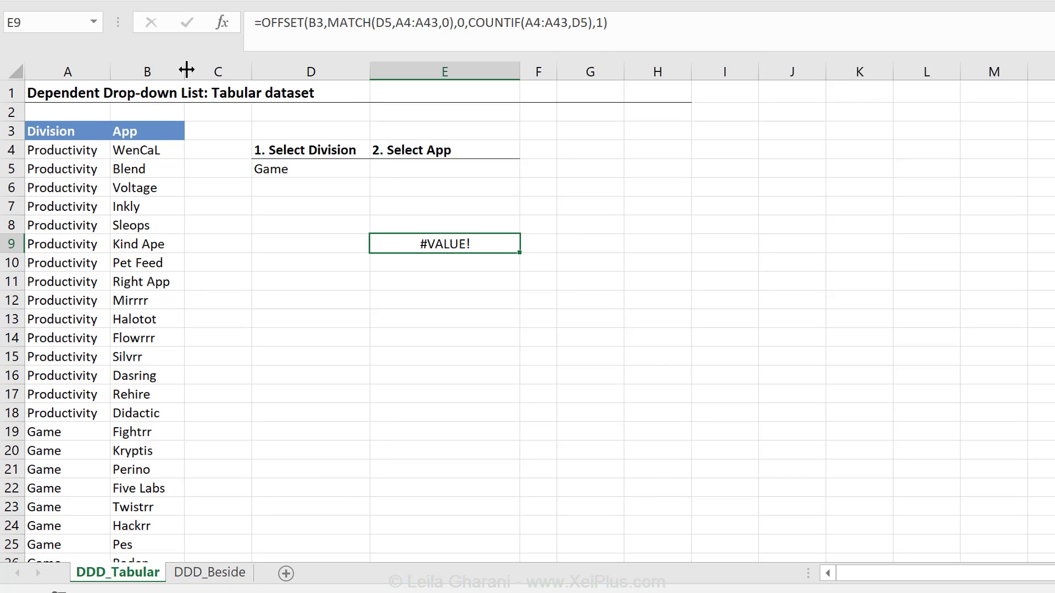
click(306, 26)
key(F4)
click(392, 26)
key(F4)
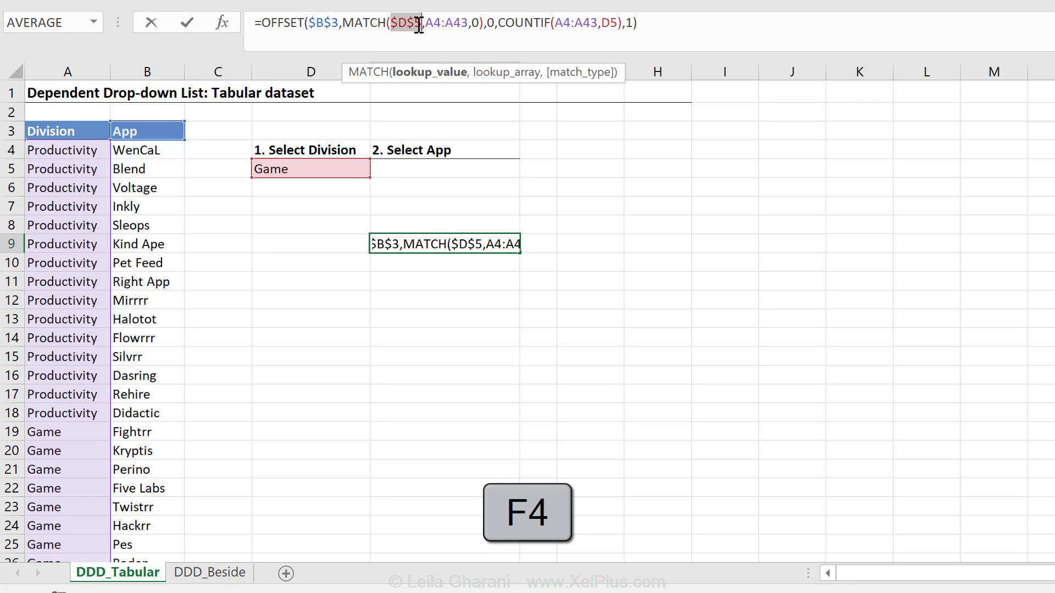
drag(423, 26, 458, 28)
key(F4)
drag(570, 26, 600, 23)
key(F4)
click(645, 22)
key(F4)
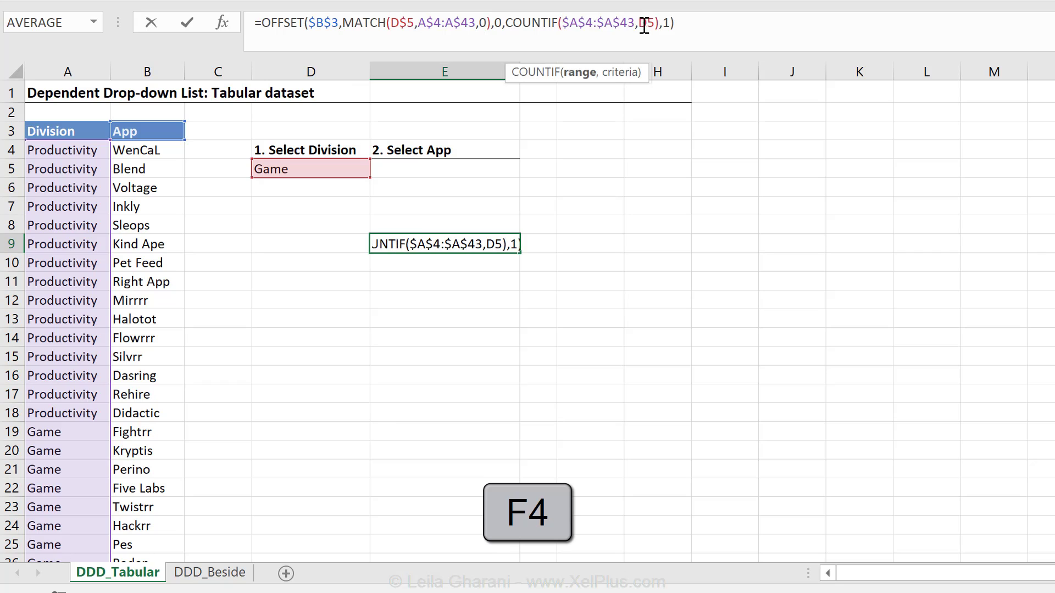
- Copy the full text of the E9 formula and commit the cell edit
drag(690, 22, 246, 23)
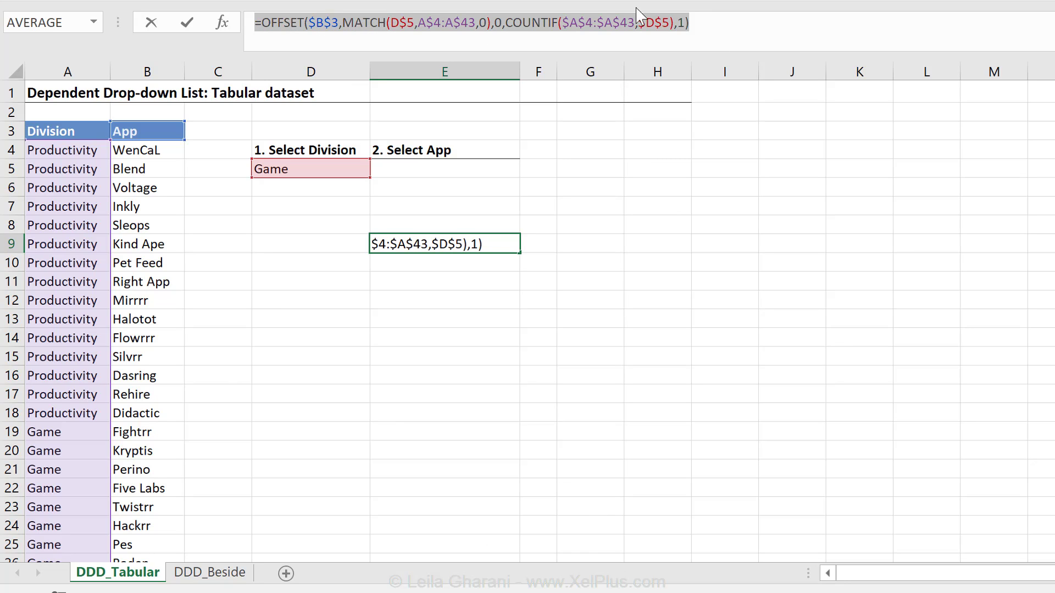
key(ctrl+c)
key(Return)
- Add List data validation to cell E5, with the copied OFFSET formula as its source
click(437, 175)
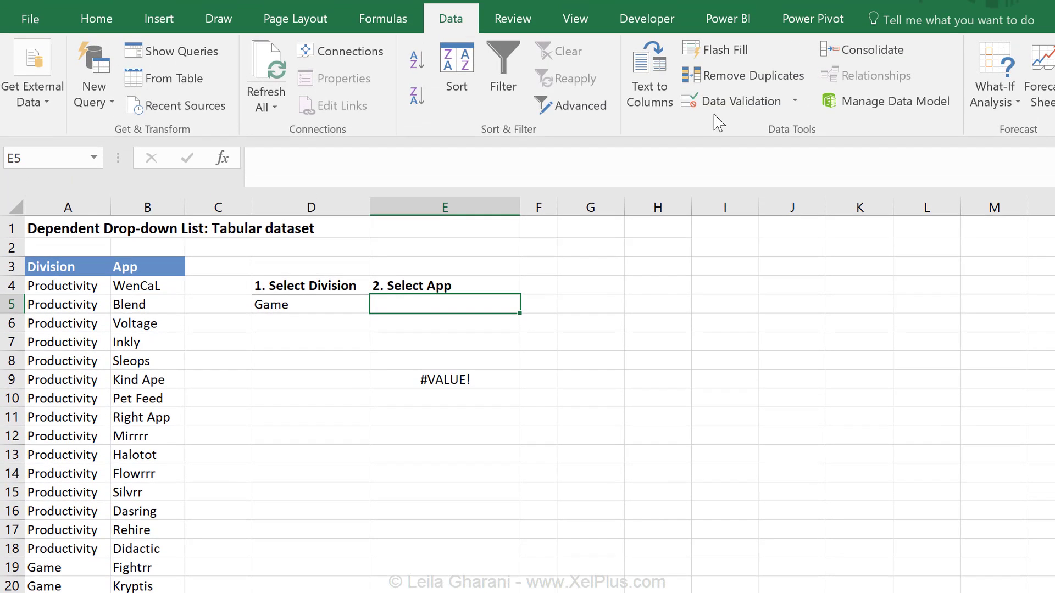
click(722, 104)
click(777, 220)
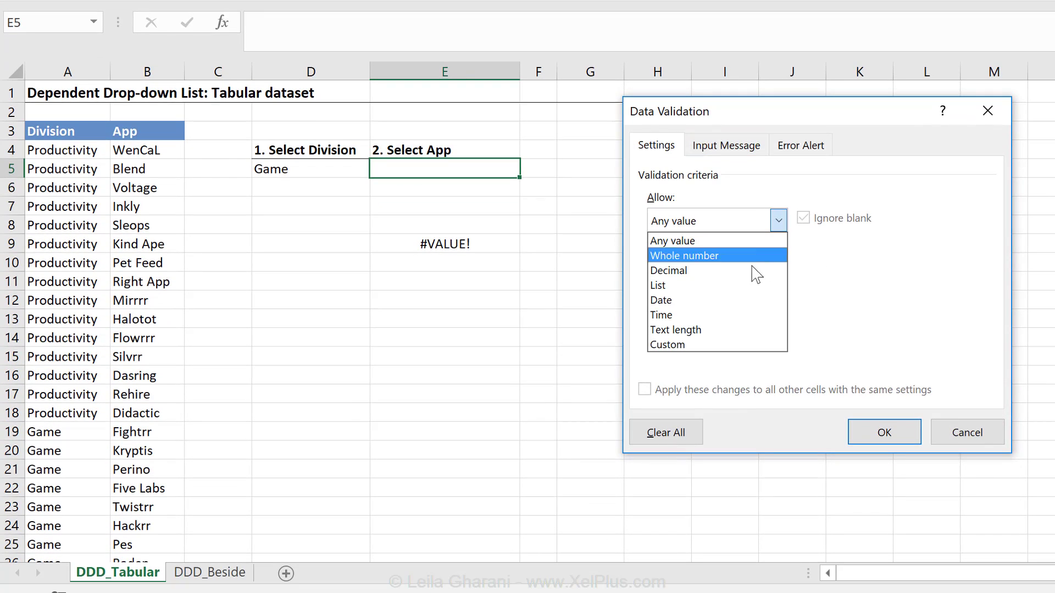
click(743, 285)
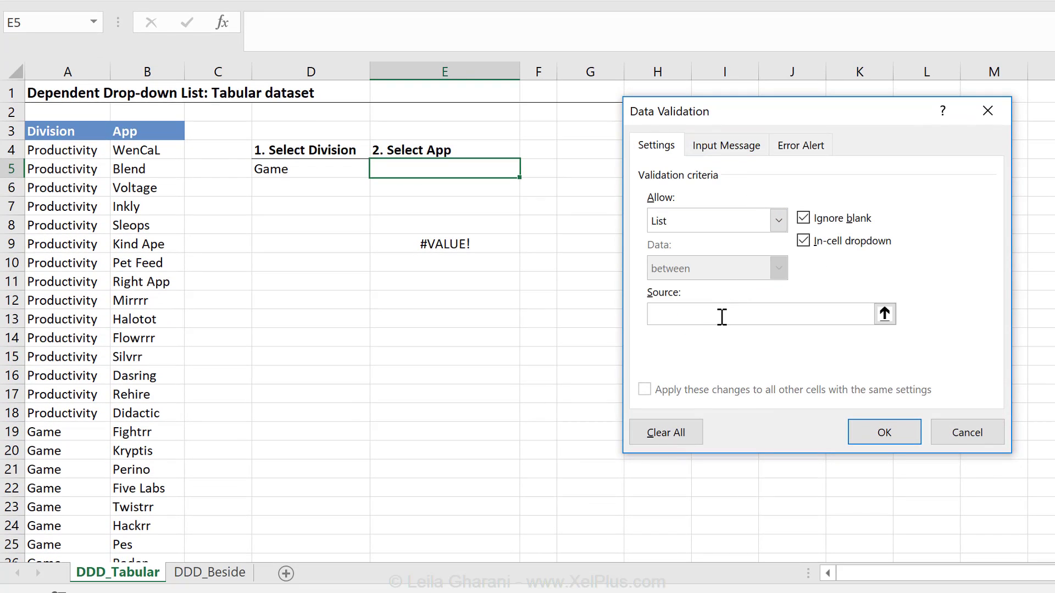
key(ctrl+v)
click(879, 433)
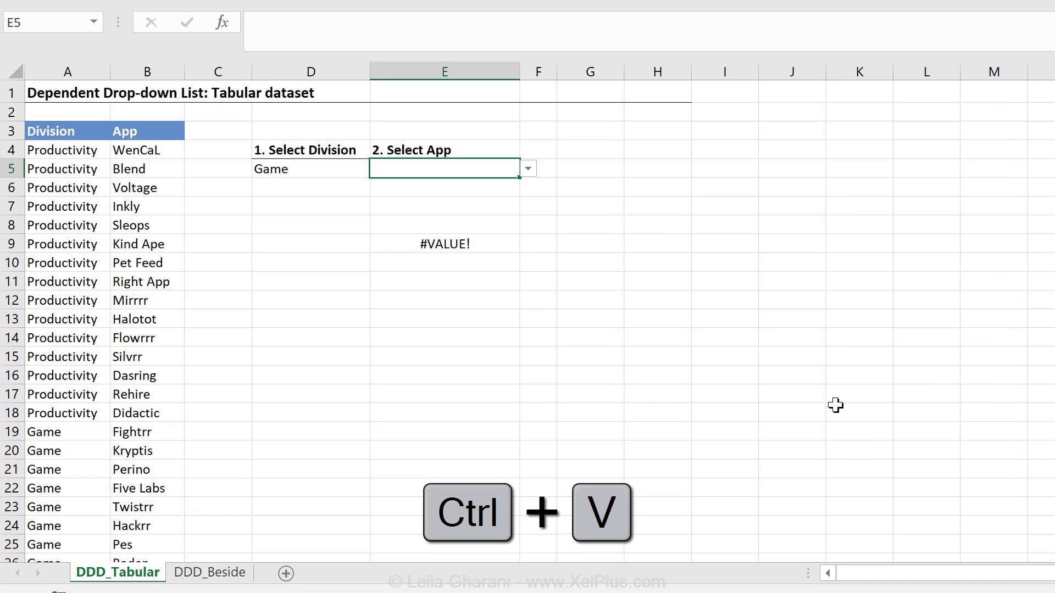
- Choose Fightrr from the app drop-down in E5, and clear the test formula from E9
click(527, 169)
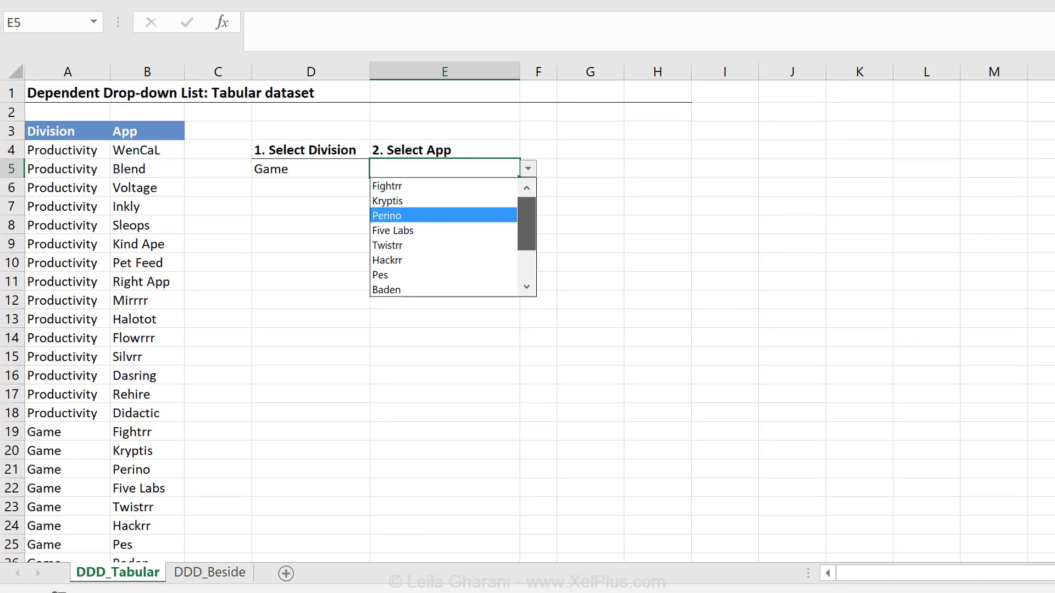
mouse_move(526, 218)
mouse_down()
mouse_move(526, 257)
mouse_move(527, 222)
mouse_up()
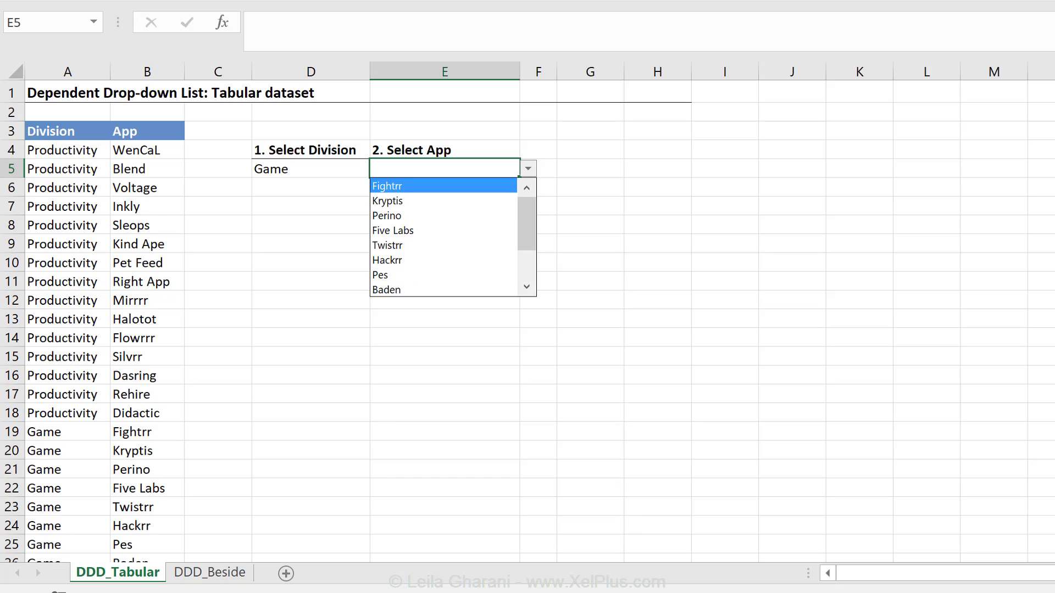
click(420, 186)
click(443, 250)
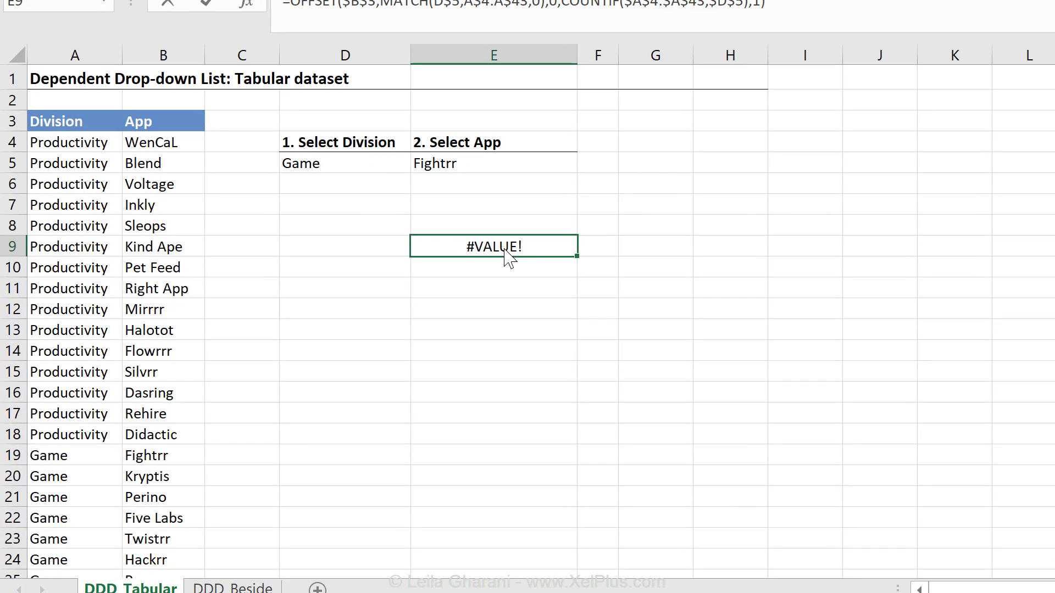
key(F2)
- Switch the division in D5 to Productivity and choose Didactic from the app drop-down in E5
click(373, 170)
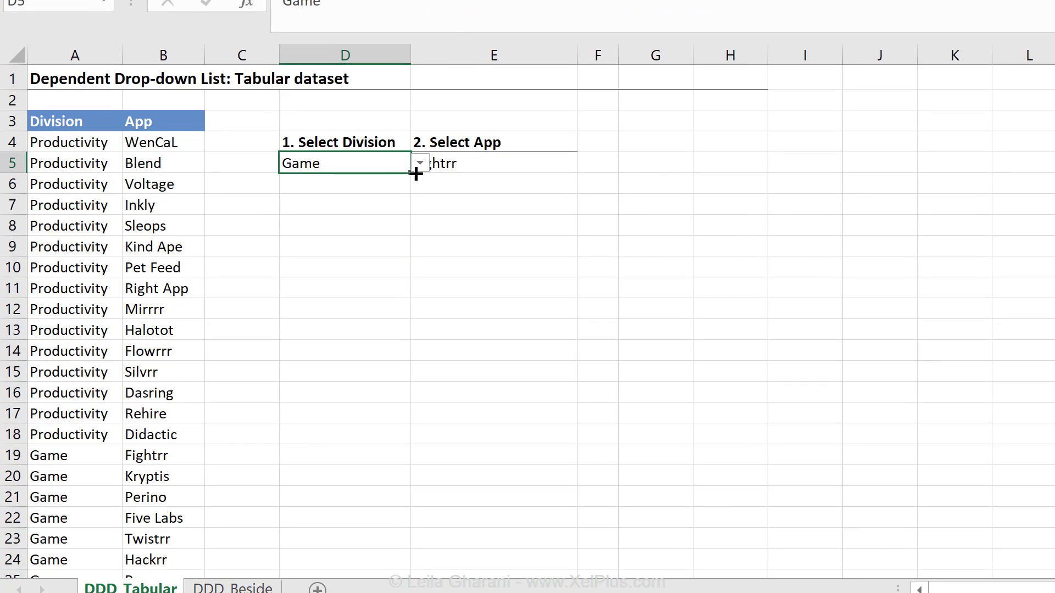
click(420, 164)
click(395, 183)
click(483, 170)
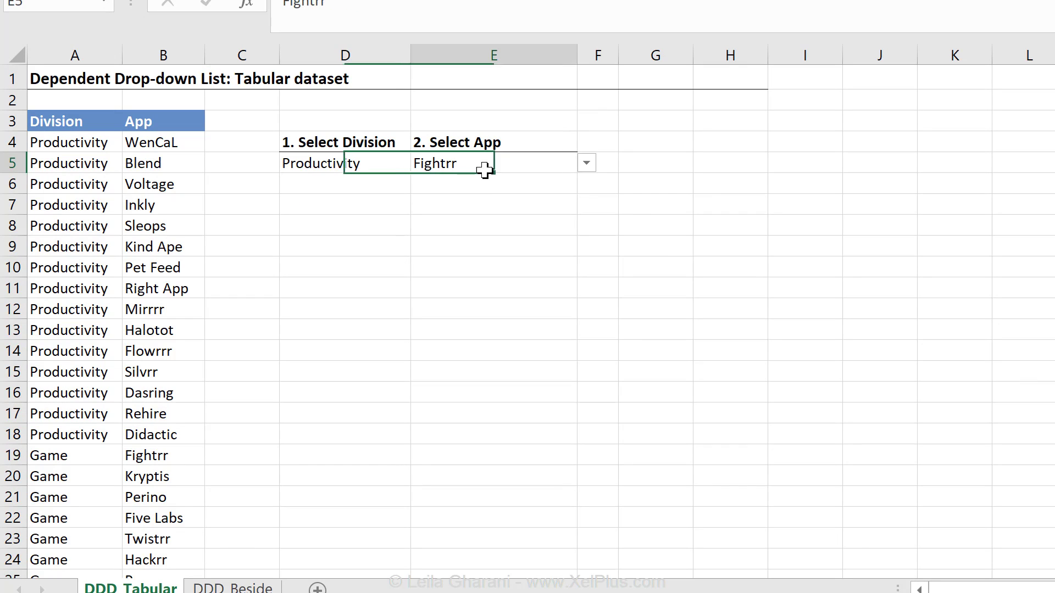
click(586, 168)
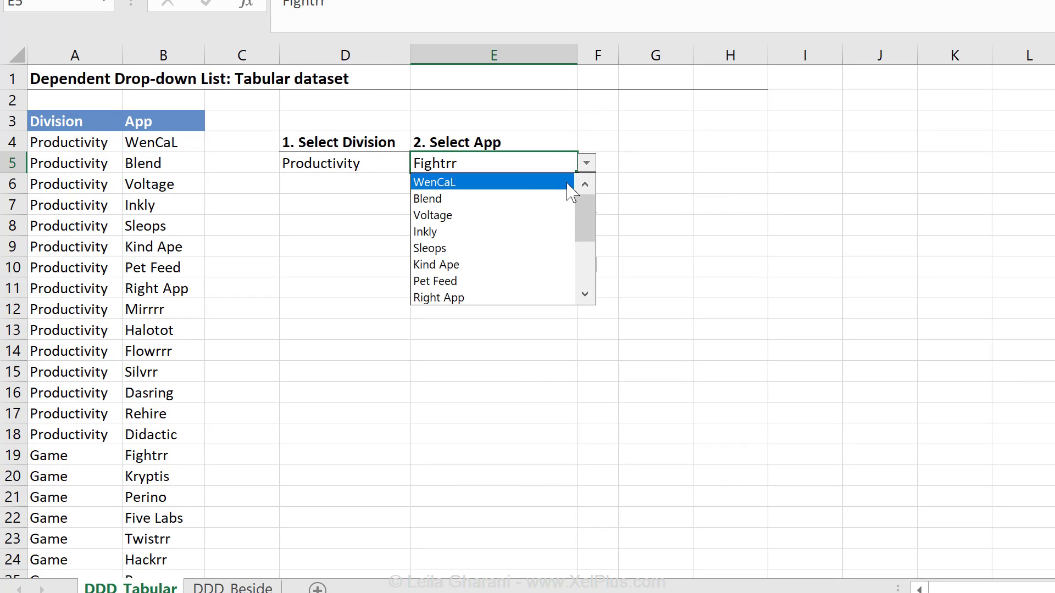
drag(586, 209, 586, 263)
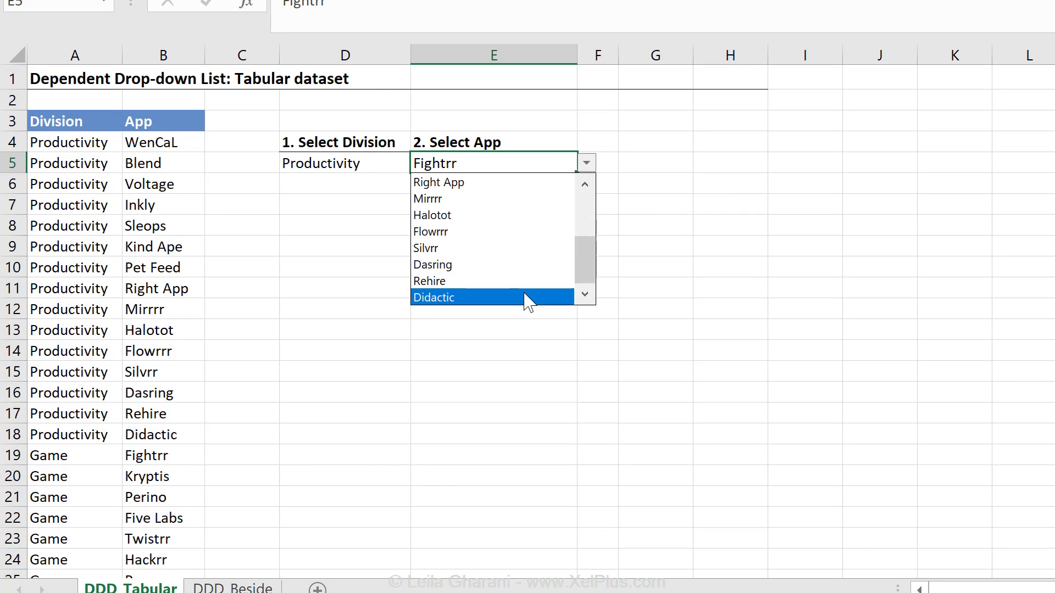
click(528, 302)
- Switch the division in D5 to Utility and choose Strex from the dependent app drop-down in E5
click(380, 164)
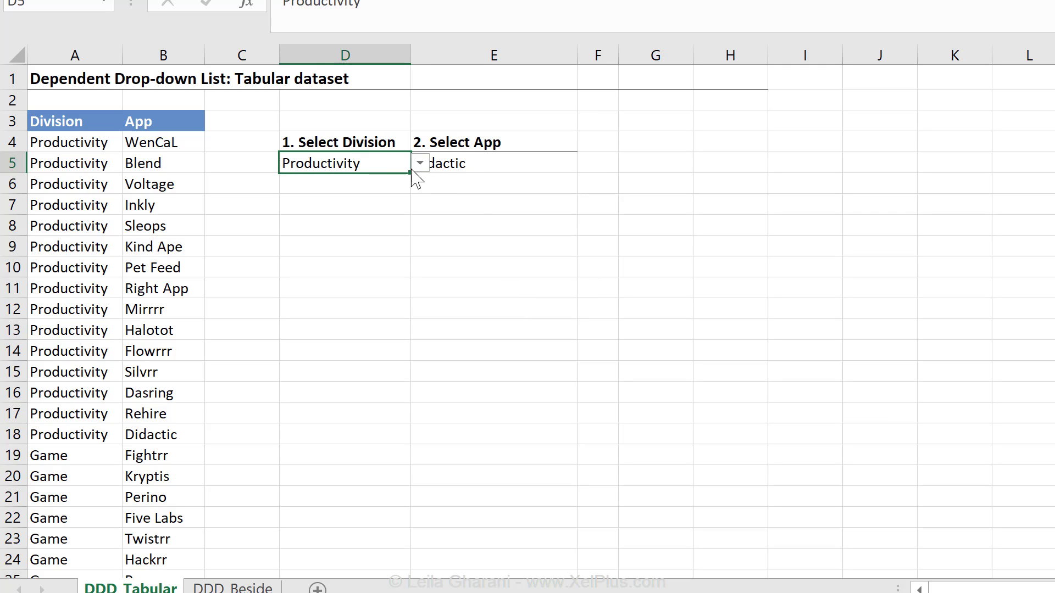
click(419, 164)
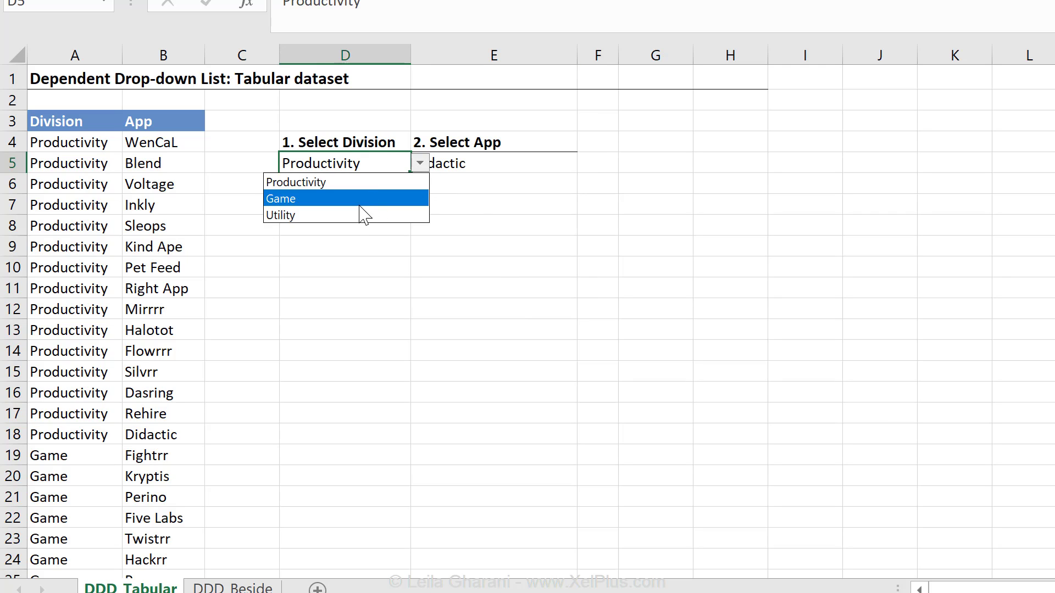
key(Escape)
click(473, 163)
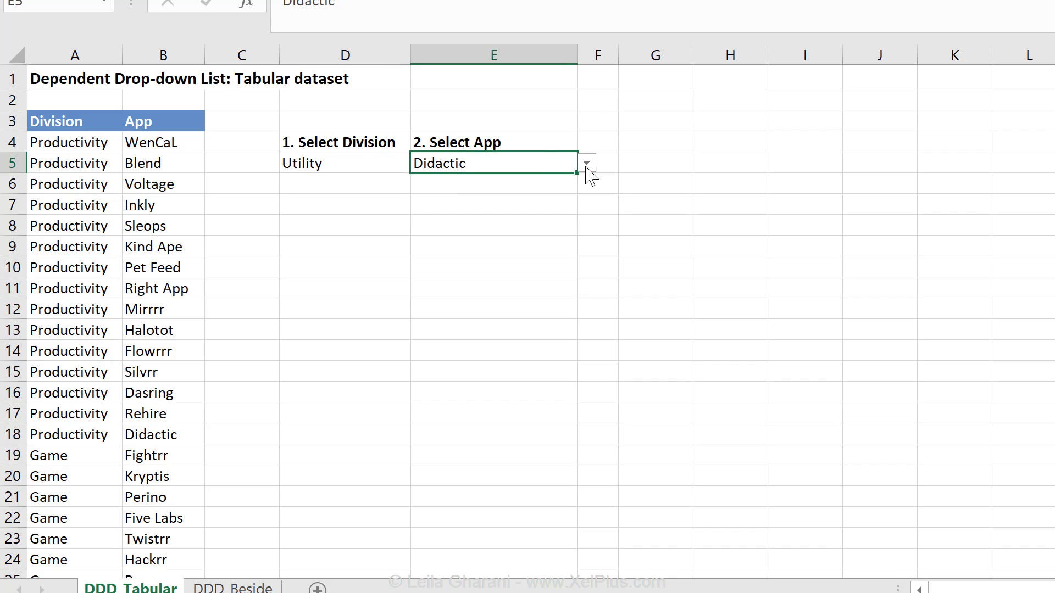
click(586, 164)
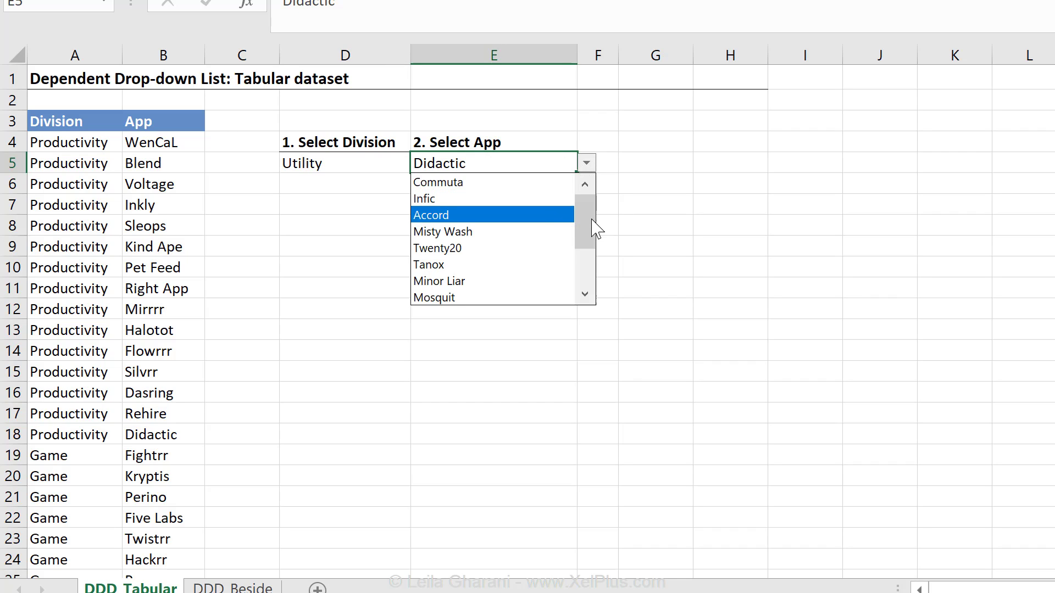
drag(588, 229, 588, 292)
click(516, 300)
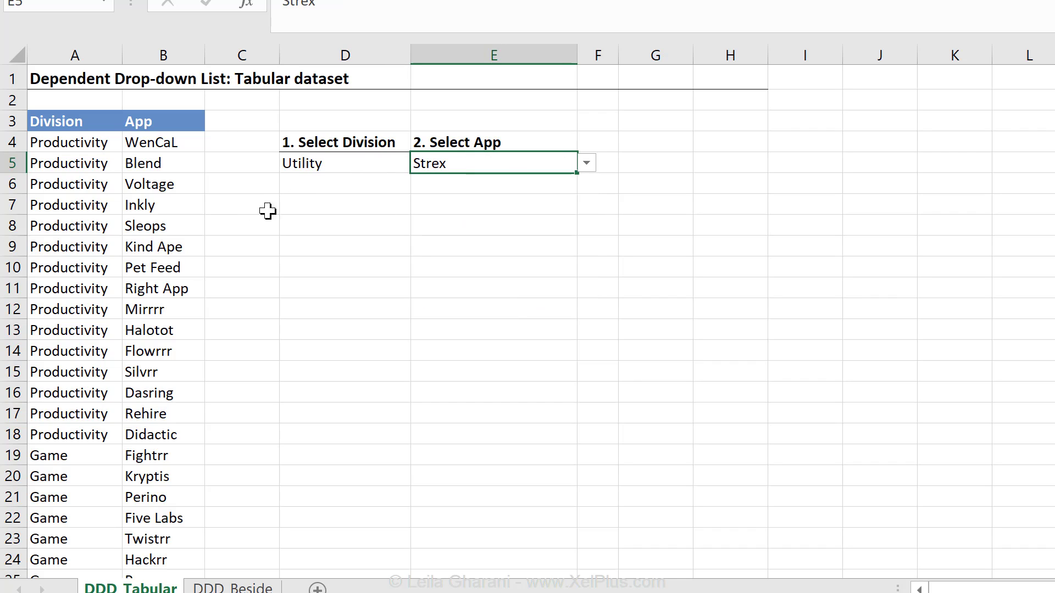
scroll(170, 253, down, 2)
scroll(168, 266, down, 5)
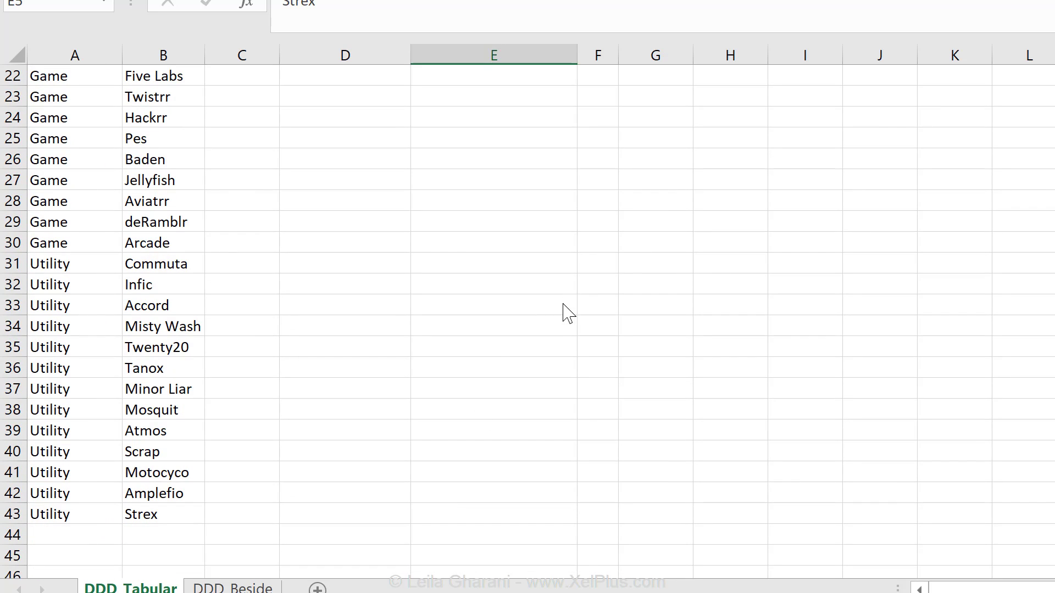
scroll(563, 305, up, 7)
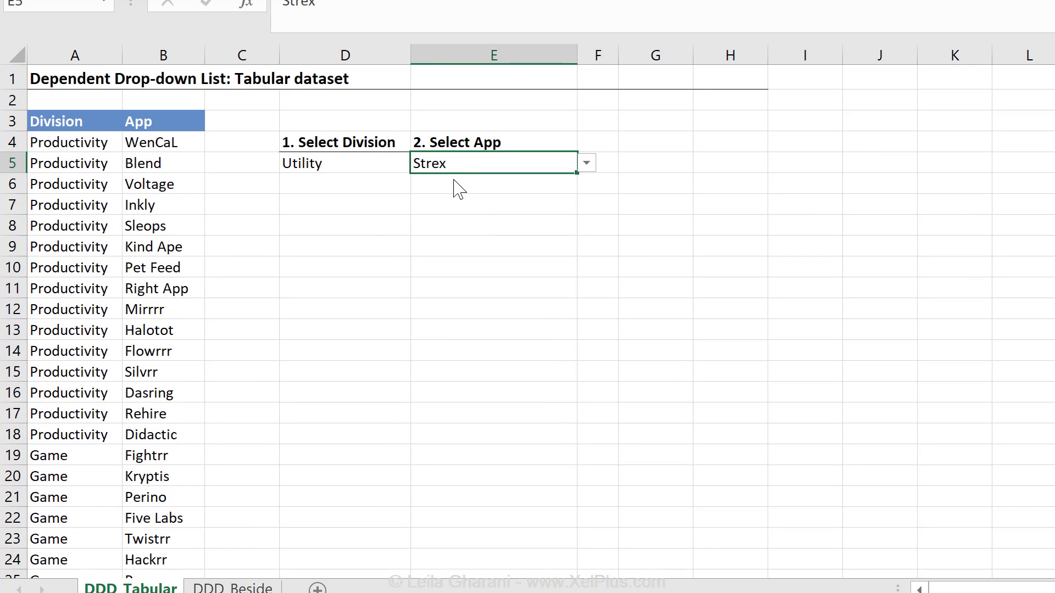